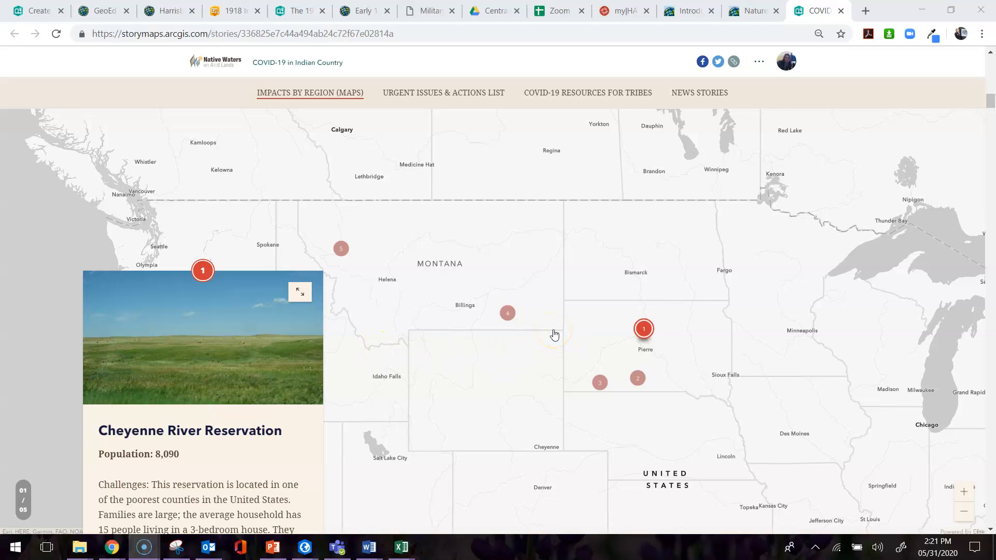
Look through the map tour entries for the Cheyenne River, Rosebud, Pine Ridge and Northern Cheyenne reservations
{"action": "scroll", "coordinate": [554, 335], "scroll_direction": "down", "scroll_amount": 4}
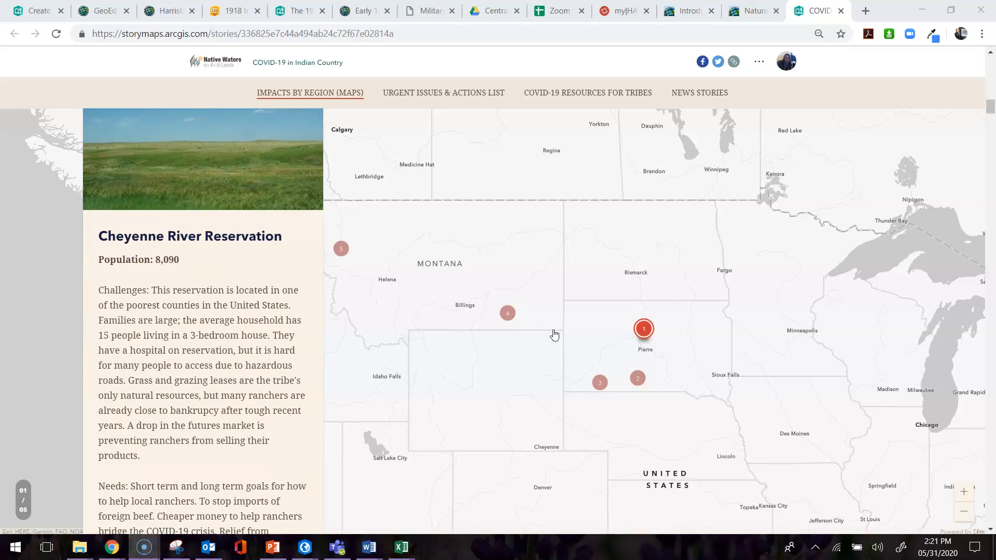
{"action": "scroll", "coordinate": [554, 335], "scroll_direction": "down", "scroll_amount": 7}
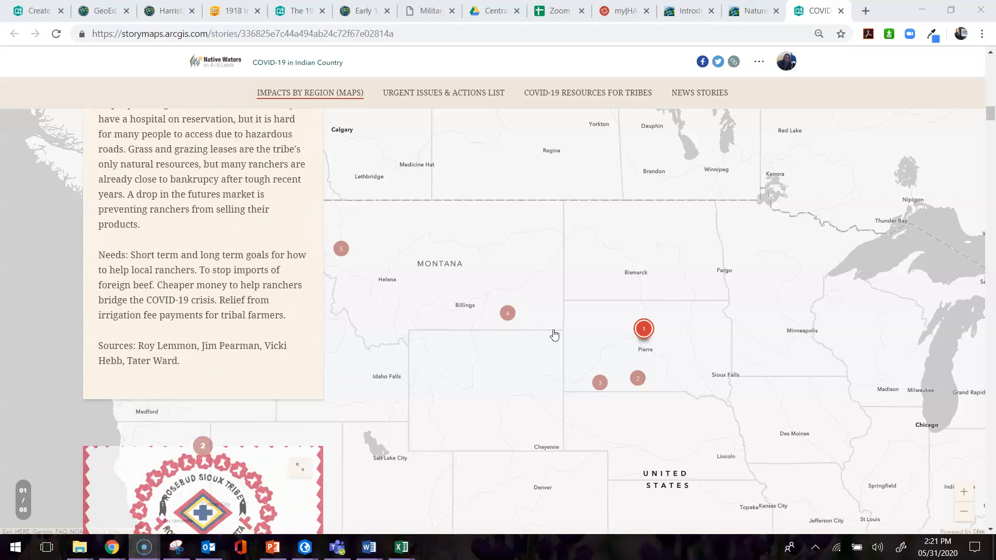
{"action": "scroll", "coordinate": [554, 335], "scroll_direction": "down", "scroll_amount": 7}
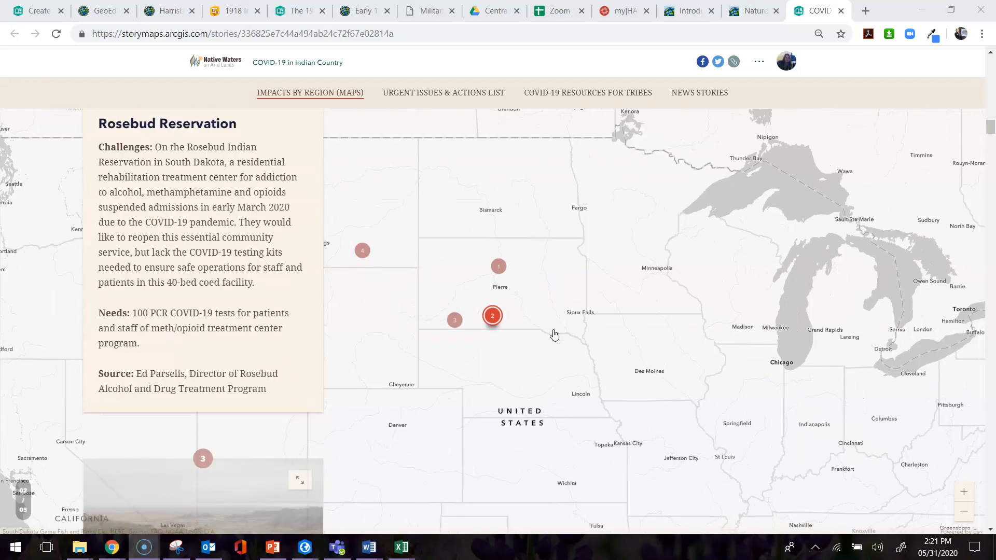
{"action": "scroll", "coordinate": [554, 334], "scroll_direction": "down", "scroll_amount": 6}
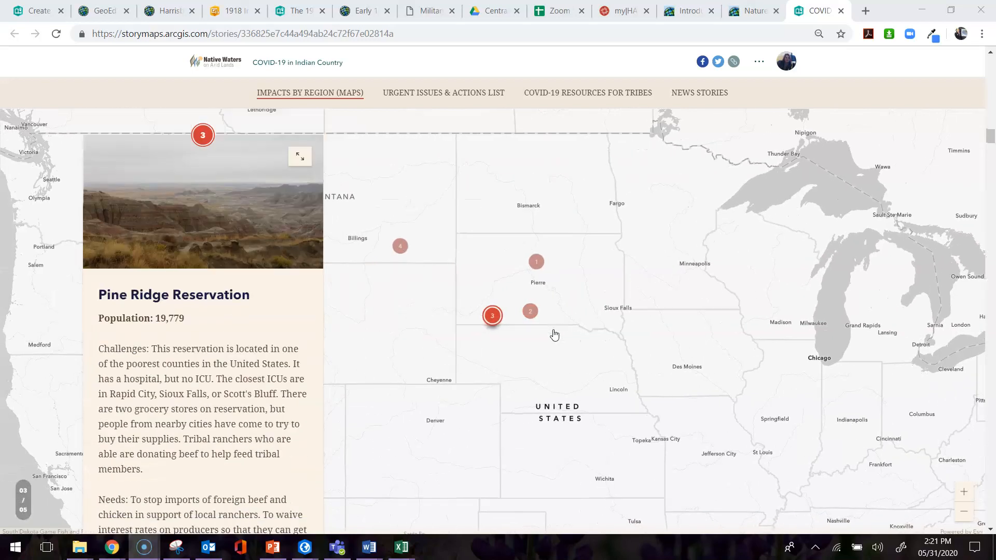
{"action": "scroll", "coordinate": [554, 334], "scroll_direction": "down", "scroll_amount": 3}
{"action": "scroll", "coordinate": [555, 334], "scroll_direction": "down", "scroll_amount": 6}
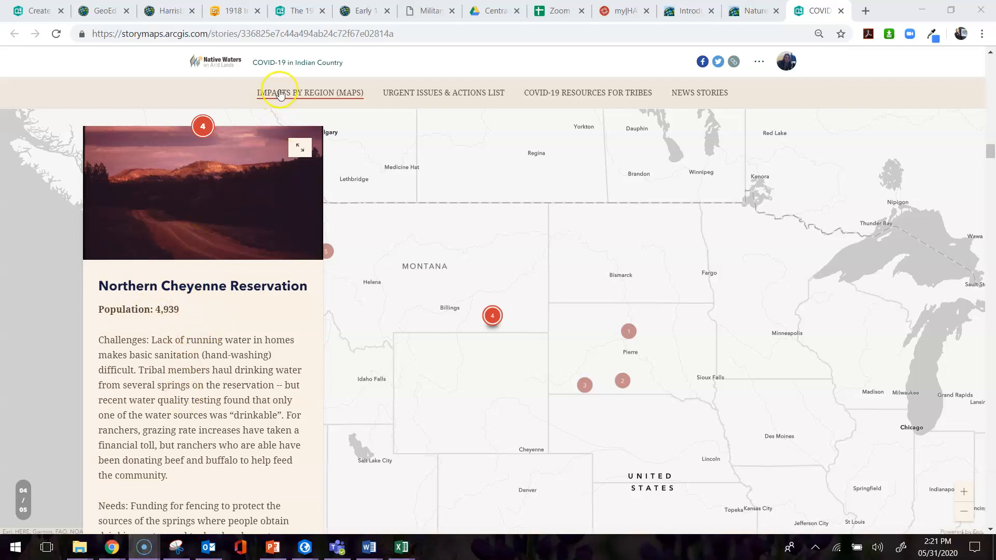
Switch to the 1918 Influenza Pandemic story and insert a media-focused guided tour below the "The Story of Four Pennsylvania Cities" heading
{"action": "left_click", "coordinate": [297, 13]}
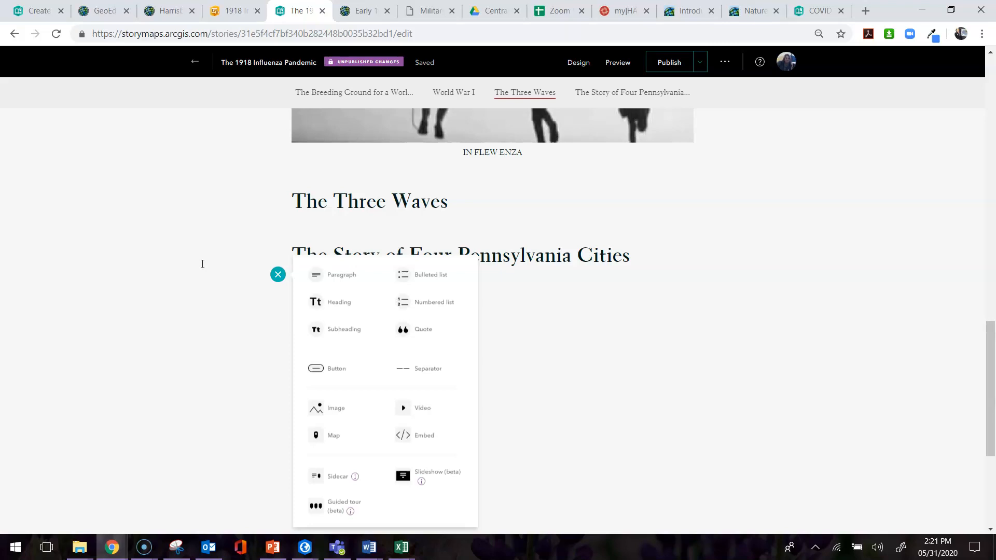
{"action": "left_click", "coordinate": [222, 445]}
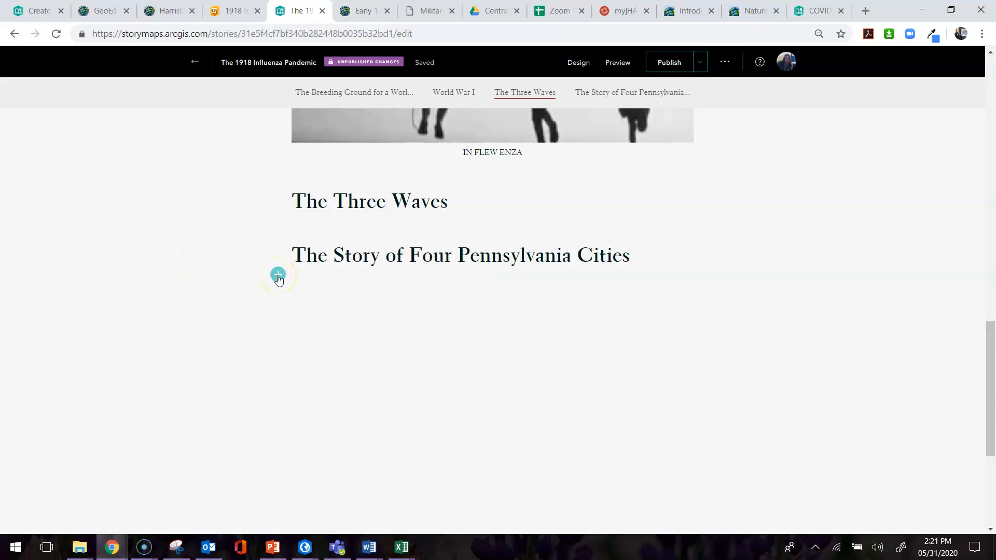
{"action": "left_click", "coordinate": [276, 277]}
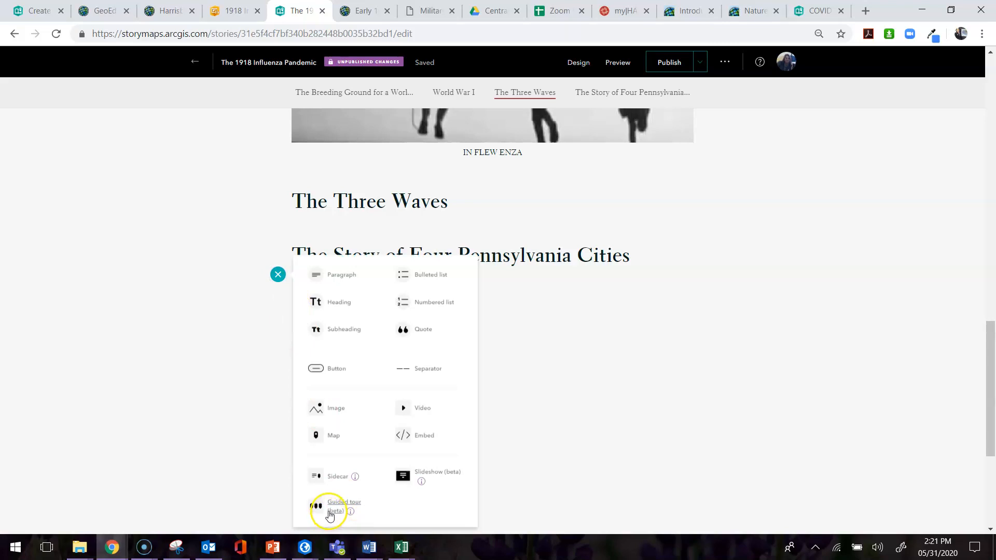
{"action": "left_click", "coordinate": [329, 509]}
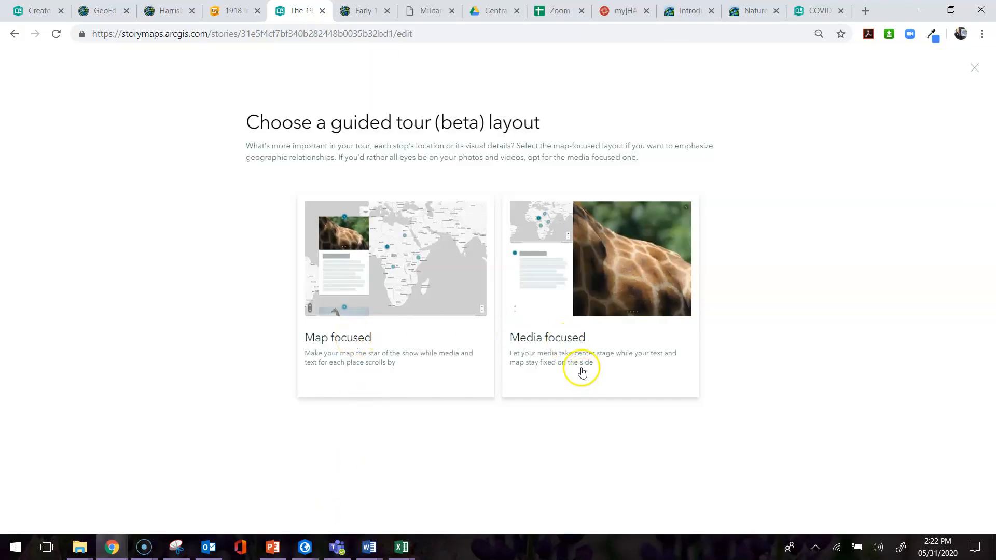
{"action": "left_click", "coordinate": [362, 334]}
{"action": "left_click", "coordinate": [386, 295]}
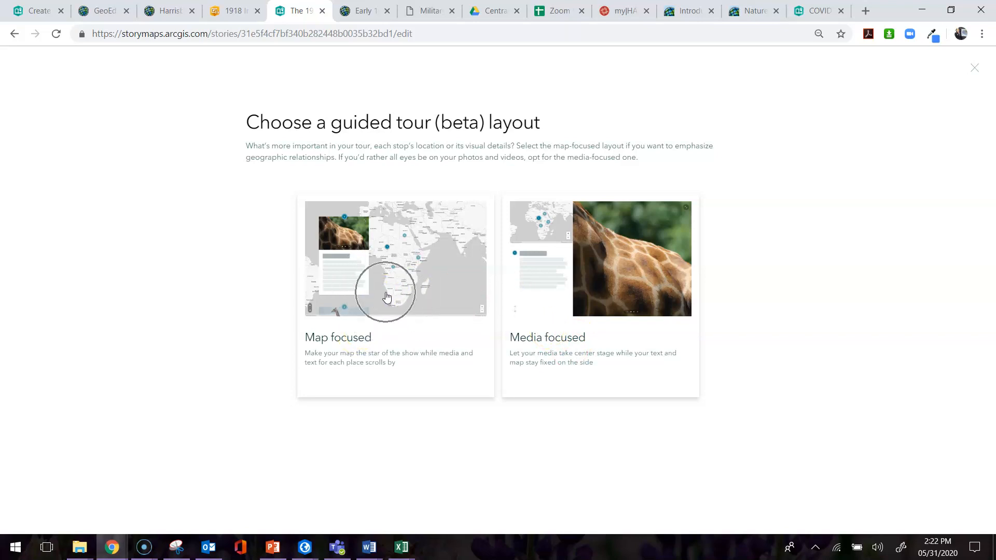
{"action": "left_click", "coordinate": [585, 282]}
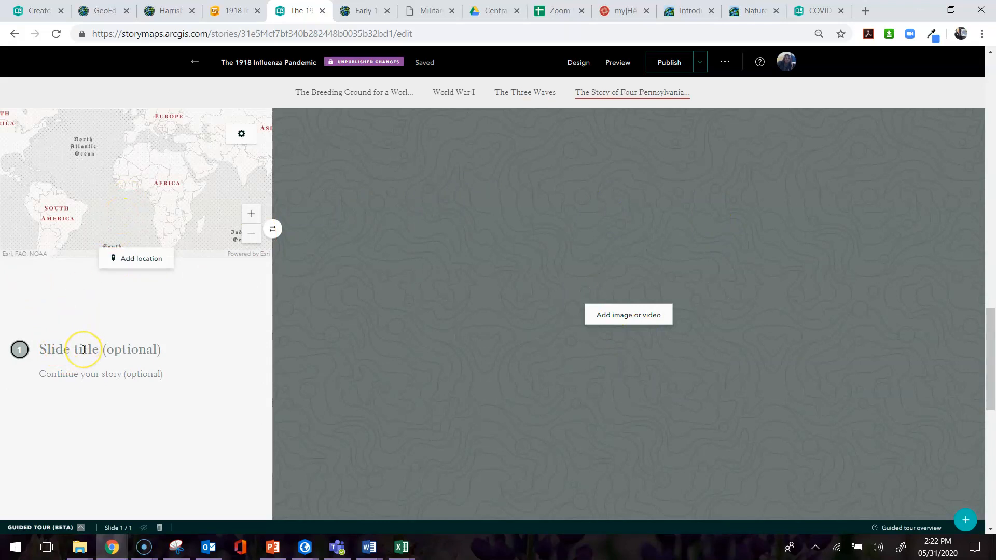
Title the first guided tour slide "Philadelphia"
{"action": "left_click", "coordinate": [86, 378]}
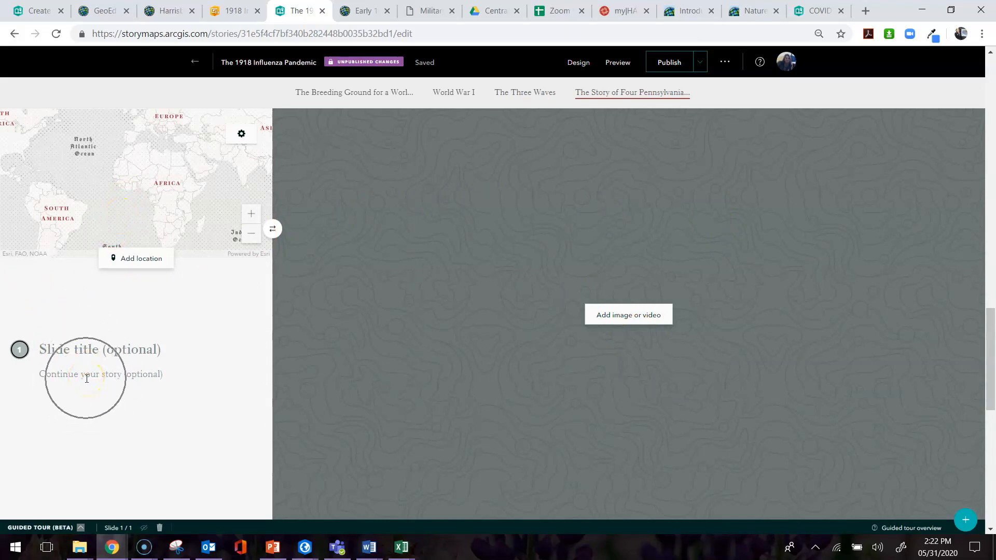
{"action": "key", "text": "ctrl"}
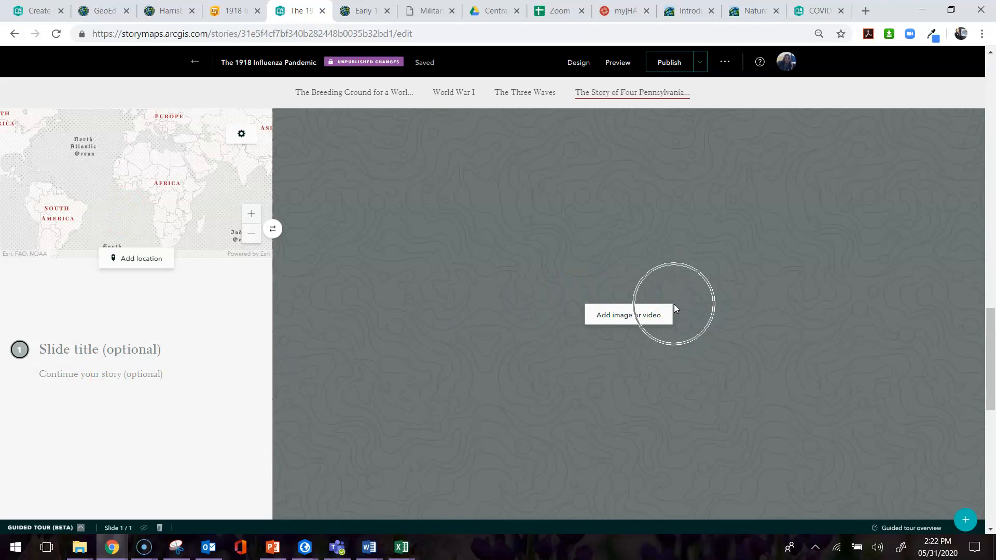
{"action": "key", "text": "ctrl"}
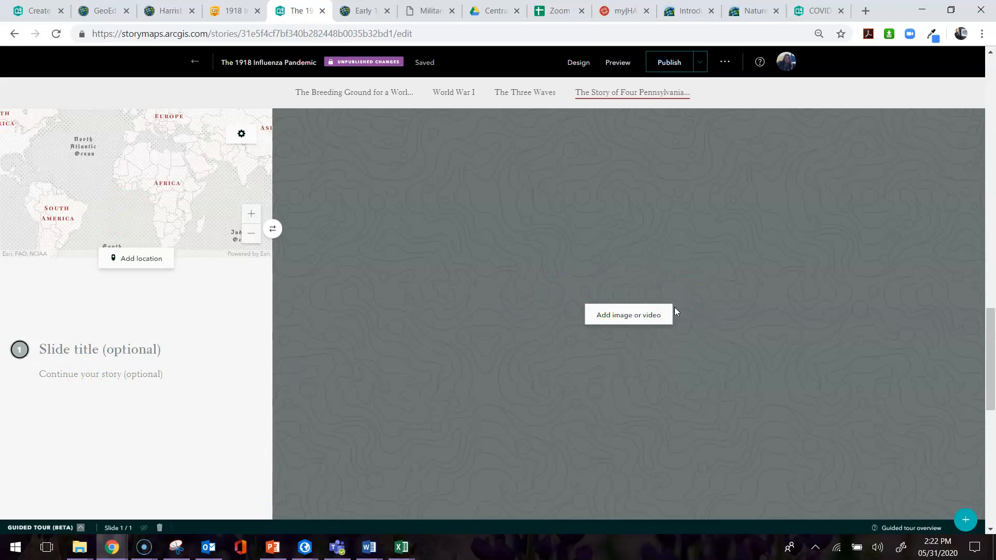
{"action": "left_click", "coordinate": [57, 355]}
{"action": "type", "text": "Philadelphia"}
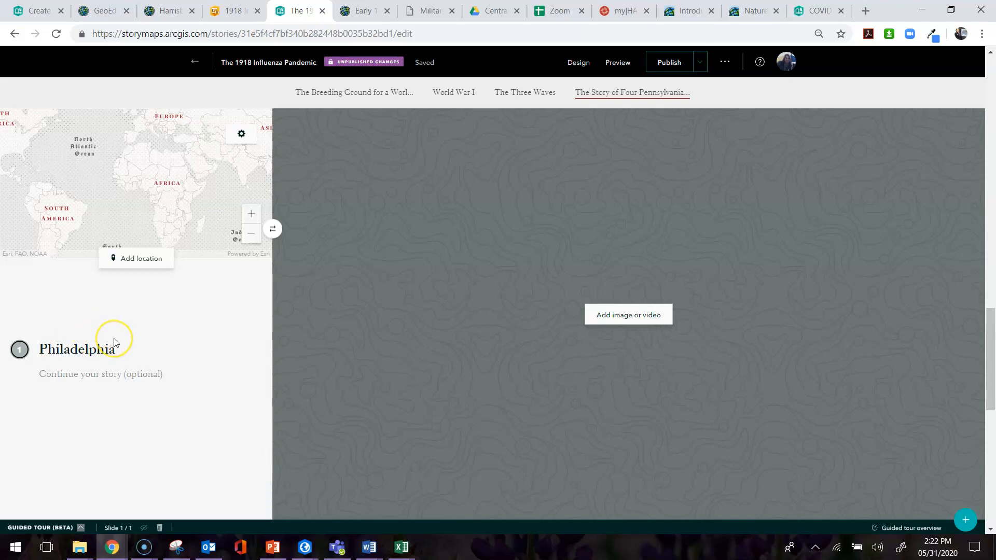
Find Philadelphia, PA on the slide's location map and place the tour point on the city
{"action": "left_click", "coordinate": [138, 261]}
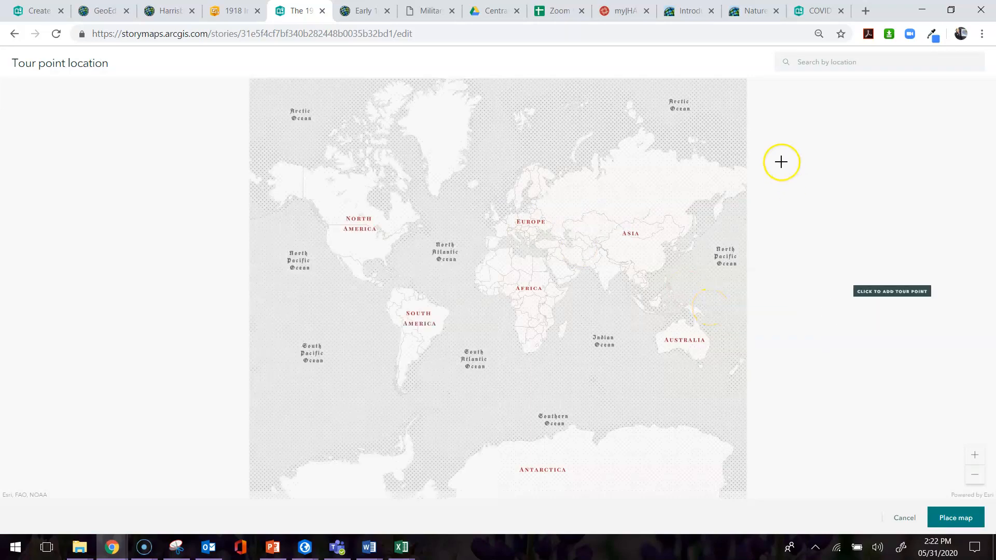
{"action": "left_click", "coordinate": [817, 63]}
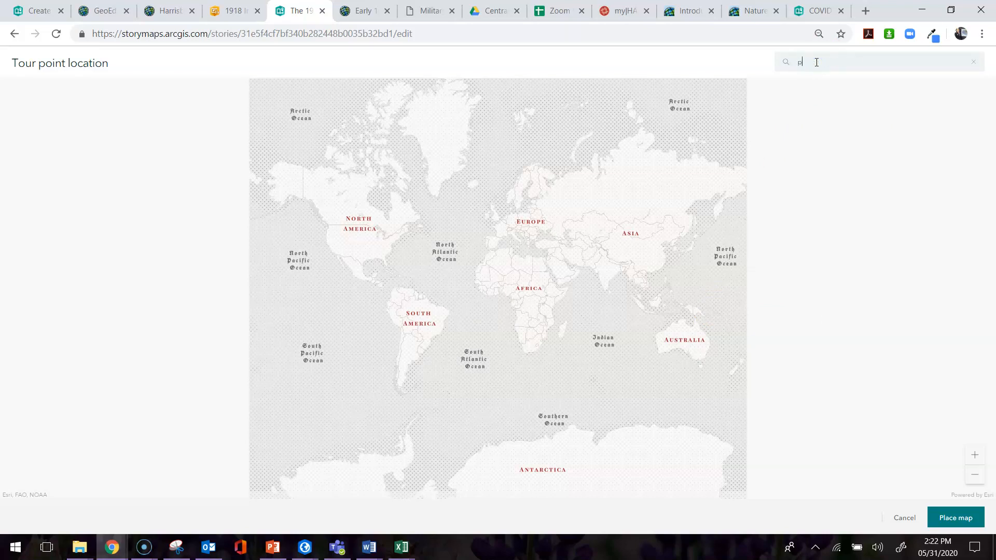
{"action": "type", "text": "philadelphia"}
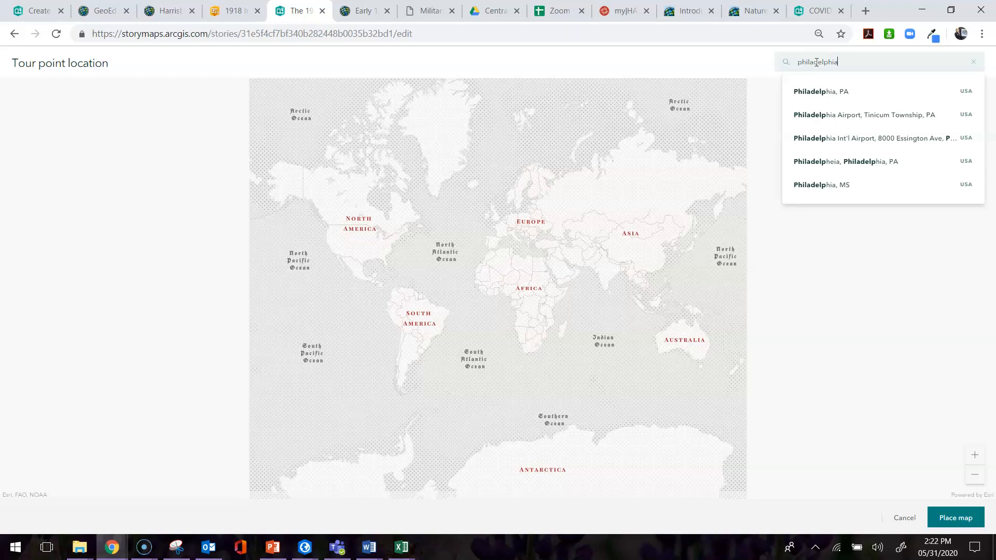
{"action": "left_click", "coordinate": [805, 91]}
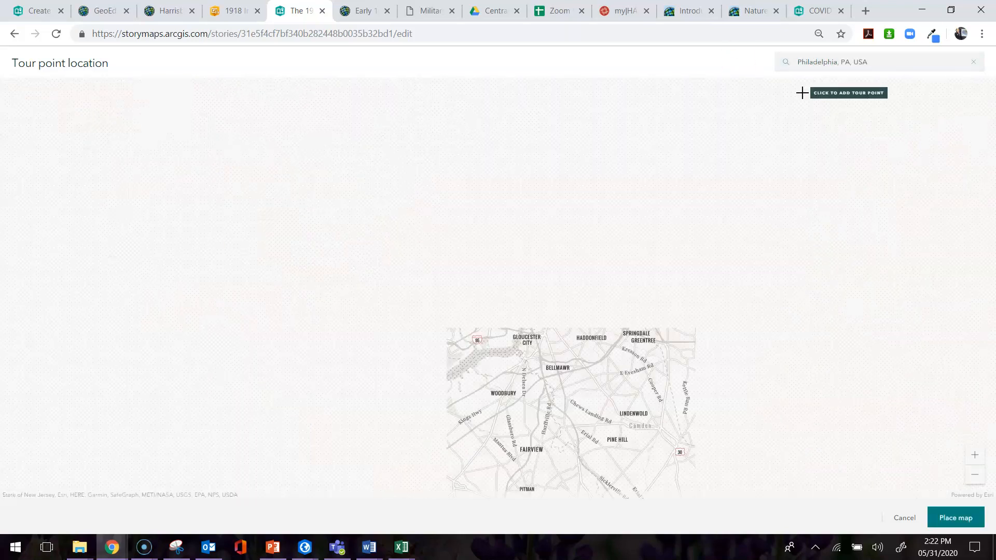
{"action": "left_click", "coordinate": [794, 102]}
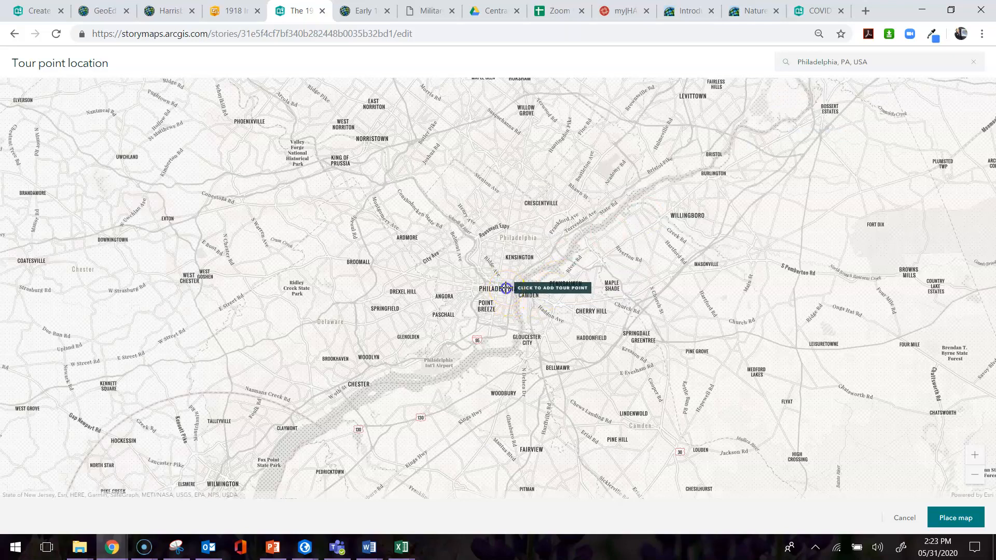
{"action": "left_click", "coordinate": [506, 288]}
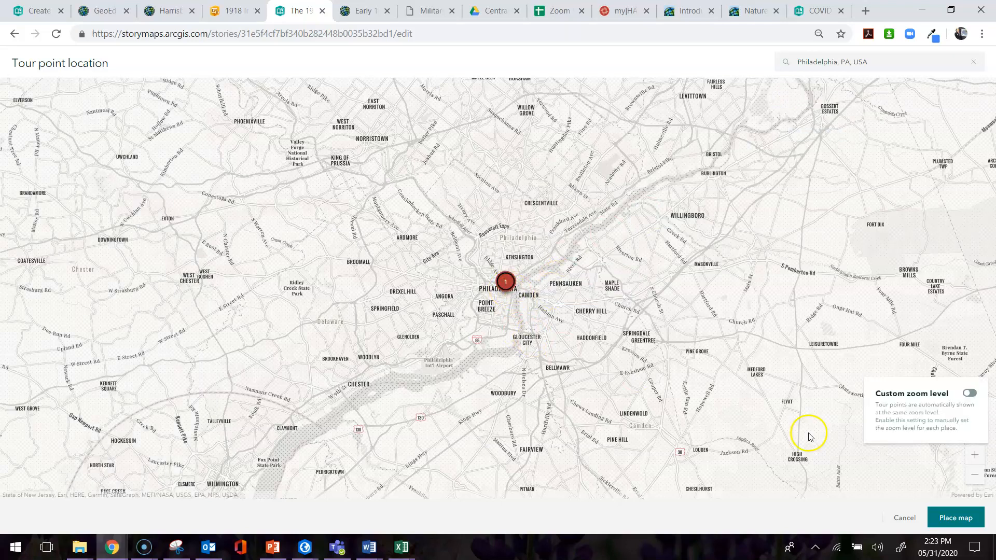
Enable a custom zoom level of 10 for the Philadelphia tour point and place the map in the slide
{"action": "left_click", "coordinate": [956, 420]}
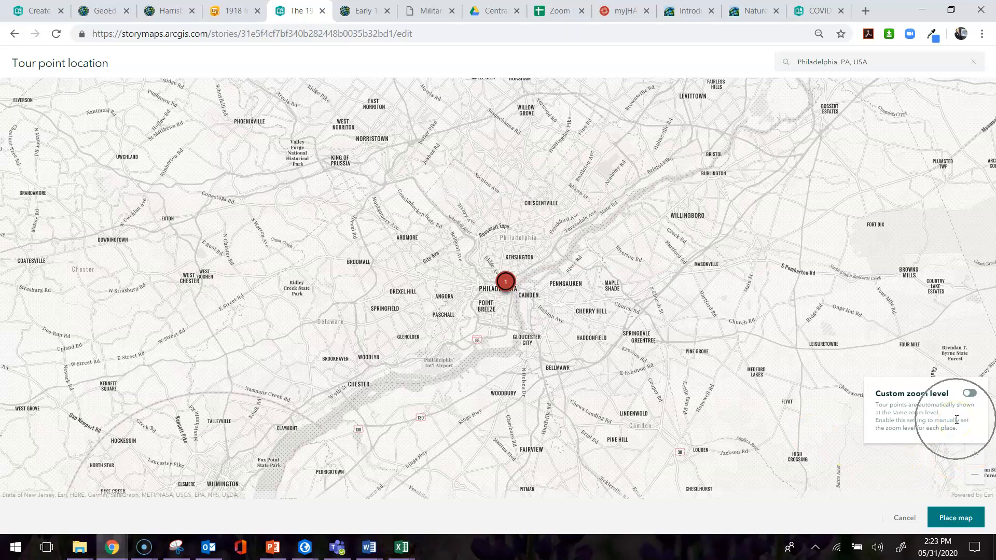
{"action": "left_click", "coordinate": [971, 395]}
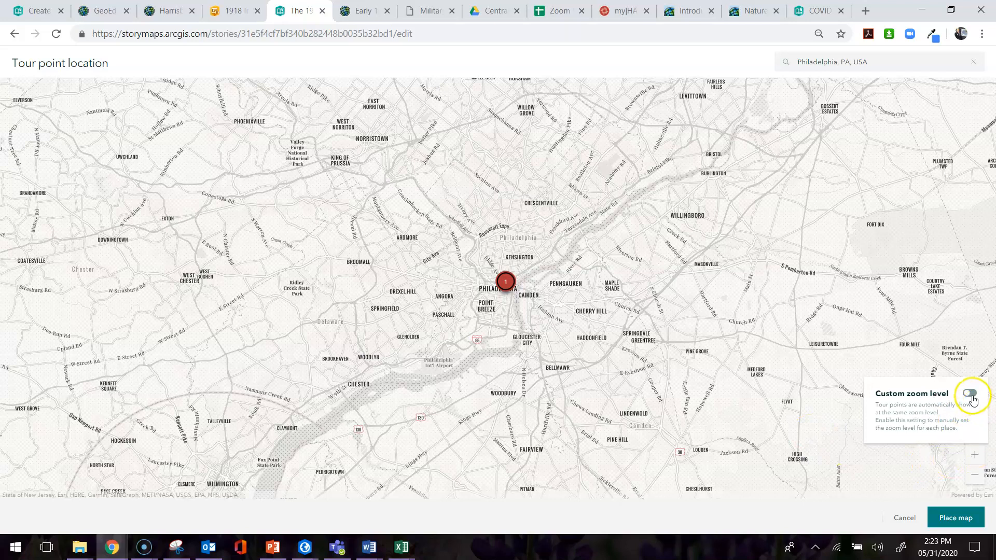
{"action": "left_click", "coordinate": [554, 274]}
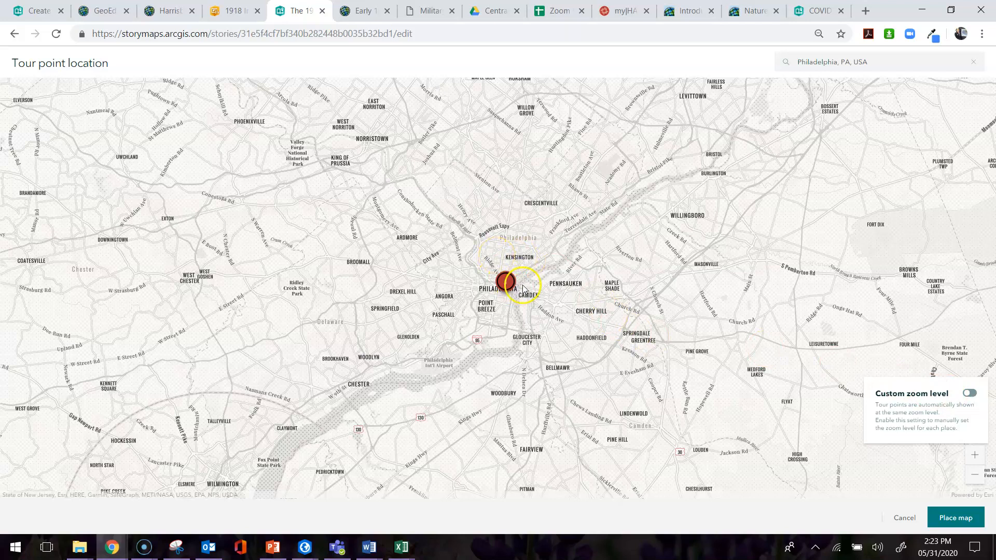
{"action": "left_click", "coordinate": [969, 394]}
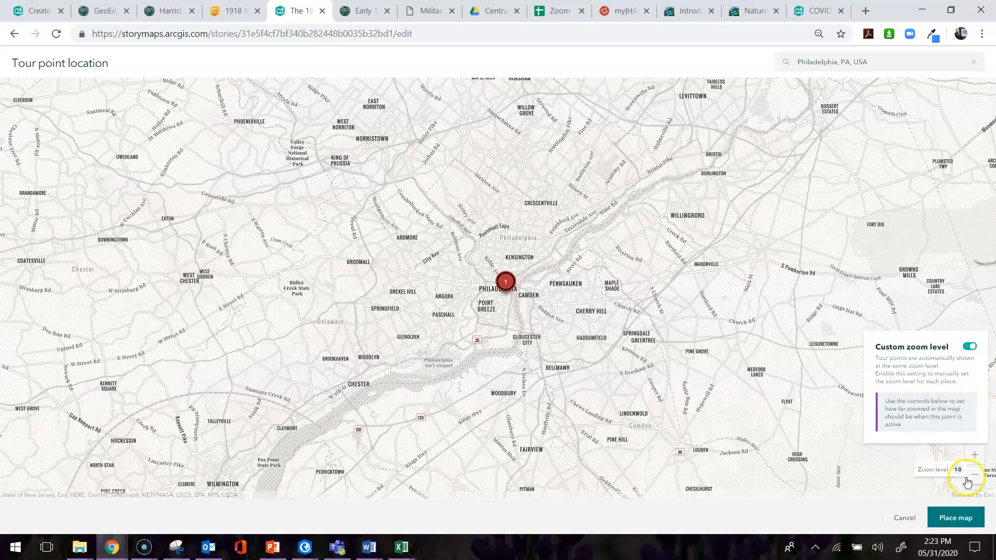
{"action": "left_click", "coordinate": [970, 456]}
{"action": "left_click", "coordinate": [972, 454]}
{"action": "left_click", "coordinate": [982, 476]}
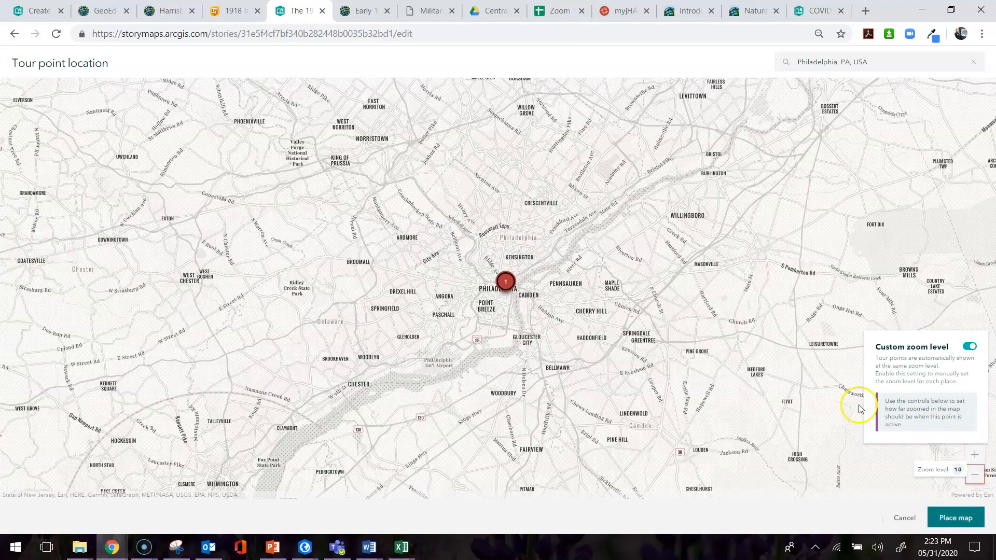
{"action": "left_click", "coordinate": [965, 519]}
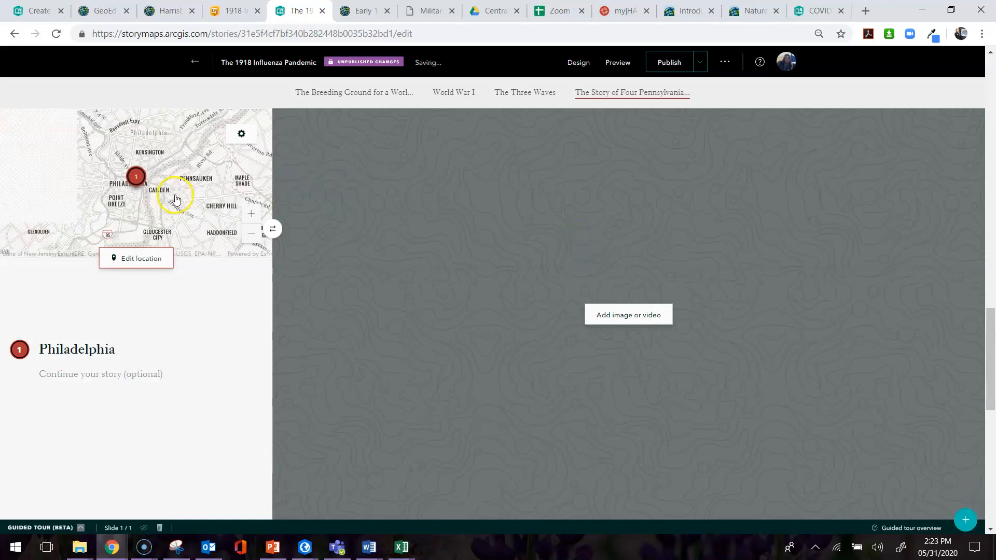
Upload parade.jpg from the SpanishFlu folder as the Philadelphia slide's image
{"action": "left_click", "coordinate": [611, 318]}
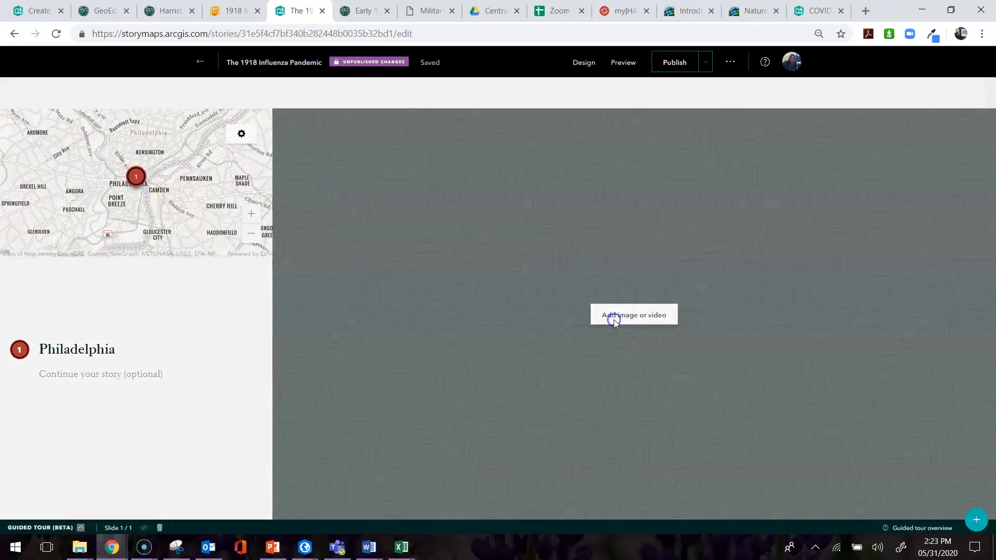
{"action": "left_click", "coordinate": [500, 329]}
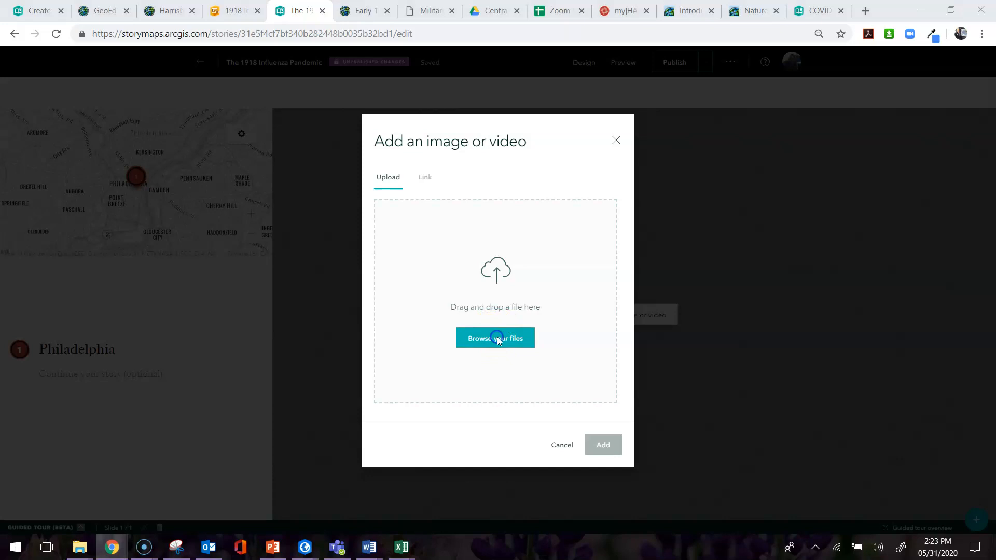
{"action": "scroll", "coordinate": [504, 293], "scroll_direction": "down", "scroll_amount": 2}
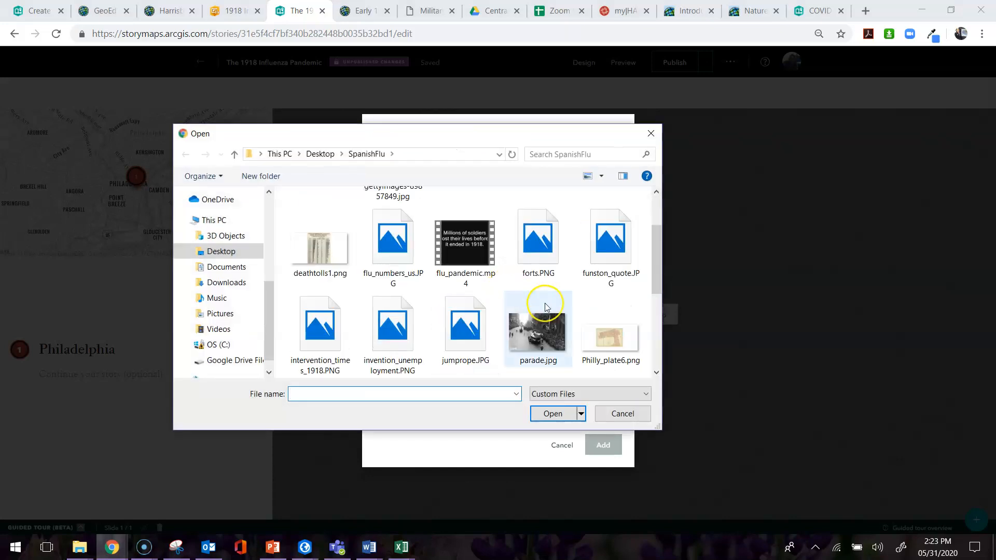
{"action": "scroll", "coordinate": [540, 309], "scroll_direction": "down", "scroll_amount": 2}
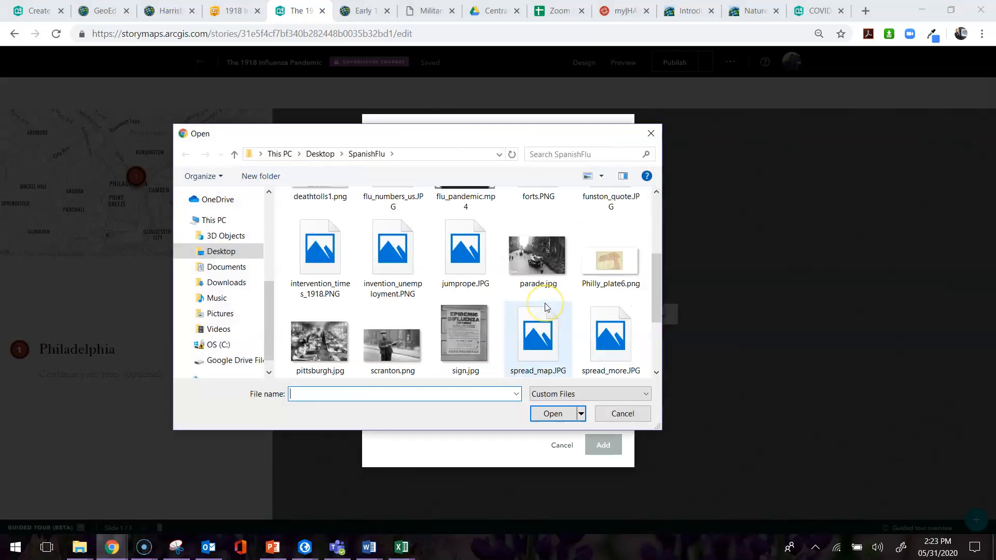
{"action": "double_click", "coordinate": [537, 263]}
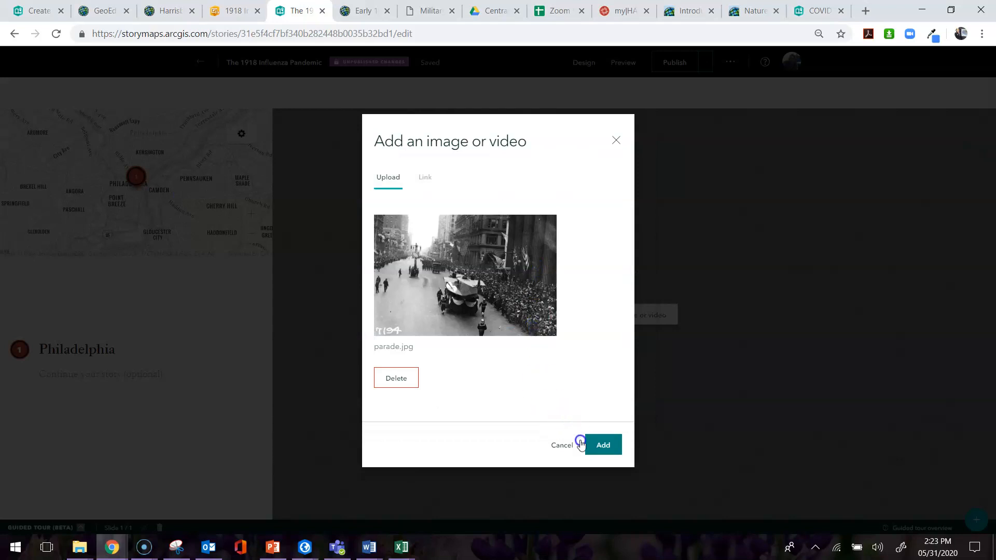
{"action": "left_click", "coordinate": [596, 444]}
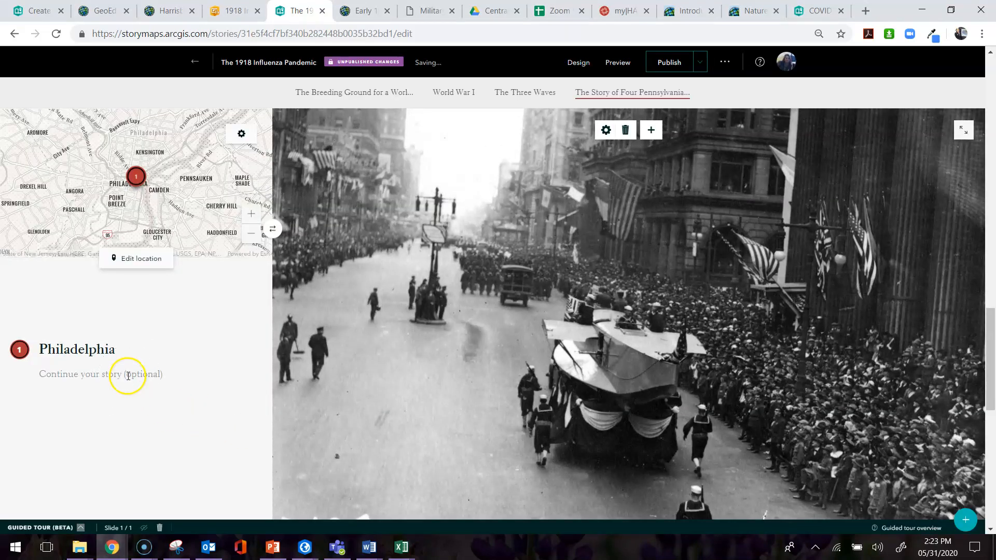
Copy the Philadelphia paragraph from the Word document into the Philadelphia slide's story text
{"action": "left_click", "coordinate": [129, 376]}
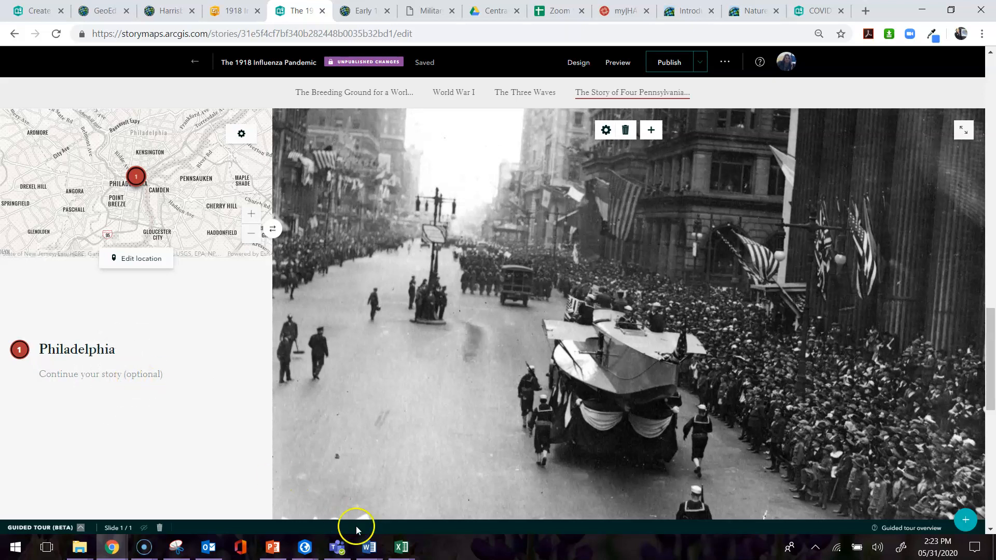
{"action": "left_click", "coordinate": [369, 546]}
{"action": "left_click", "coordinate": [535, 490]}
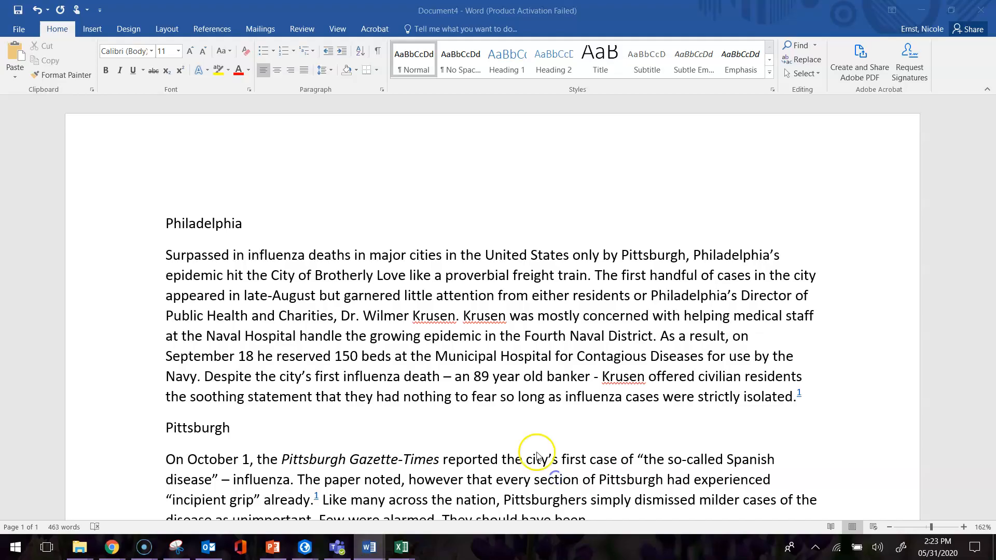
{"action": "left_click_drag", "start_coordinate": [808, 393], "coordinate": [171, 259]}
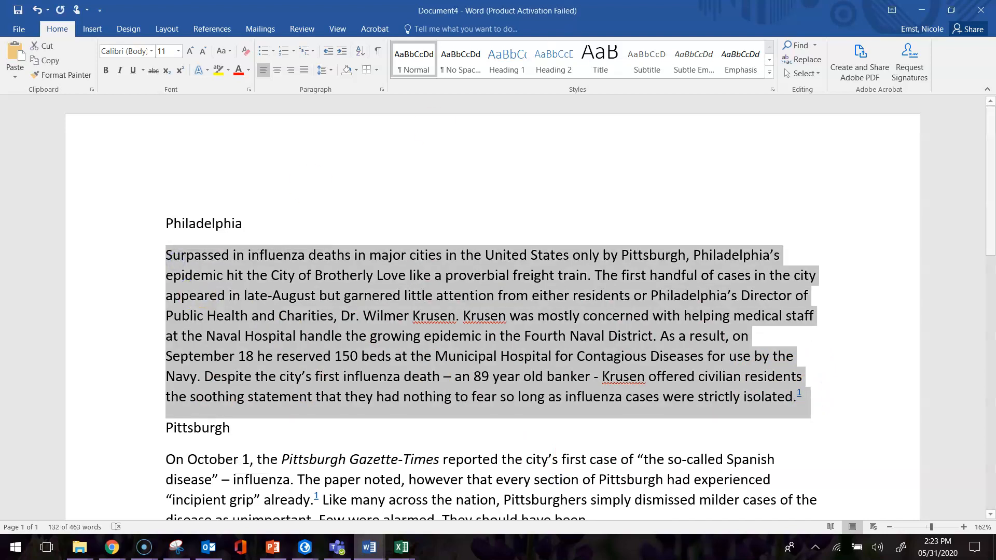
{"action": "left_click", "coordinate": [922, 10]}
{"action": "left_click", "coordinate": [63, 376]}
{"action": "key", "text": "ctrl+v"}
{"action": "scroll", "coordinate": [167, 385], "scroll_direction": "down", "scroll_amount": 1}
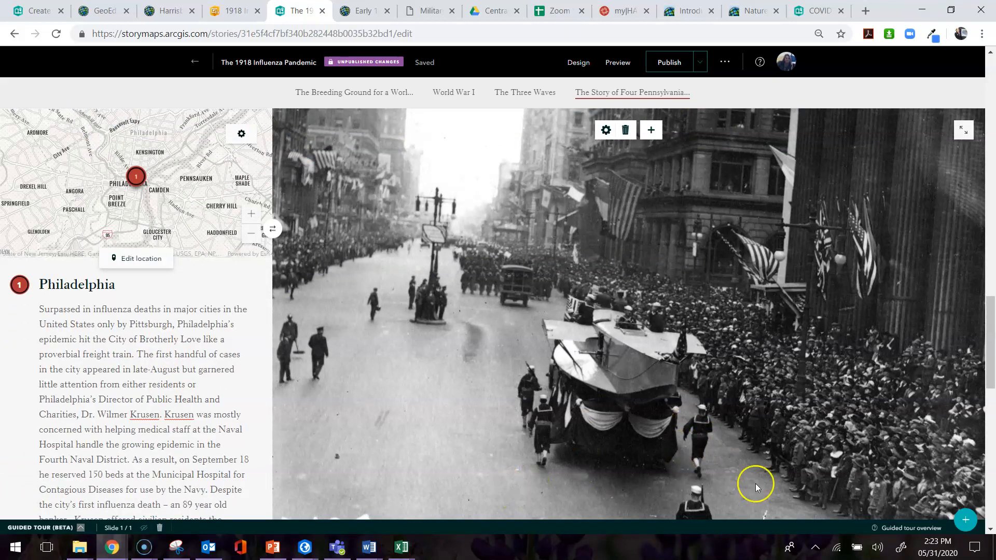
Add a second guided tour slide and title it "Pittsburgh"
{"action": "left_click", "coordinate": [964, 521]}
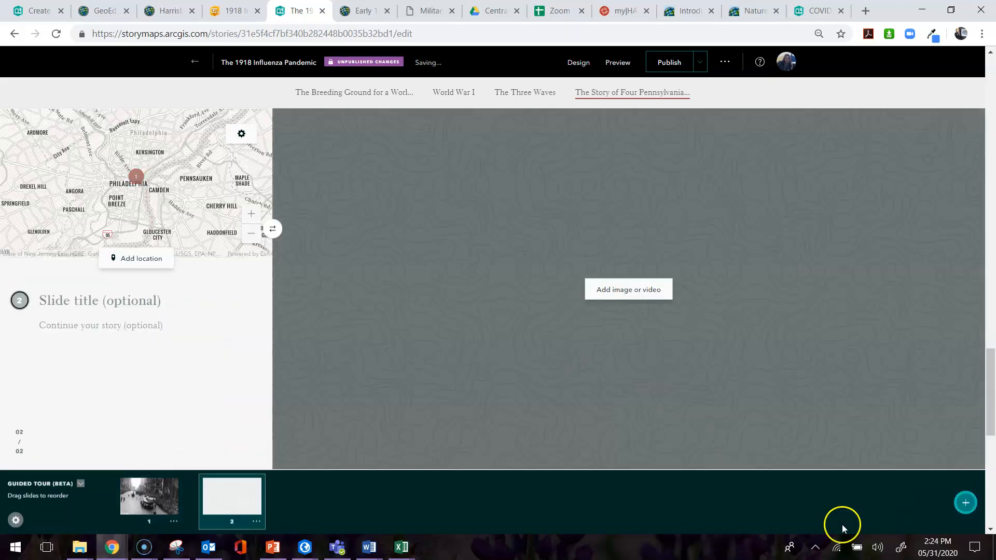
{"action": "left_click", "coordinate": [84, 304]}
{"action": "type", "text": "Pittsburgh"}
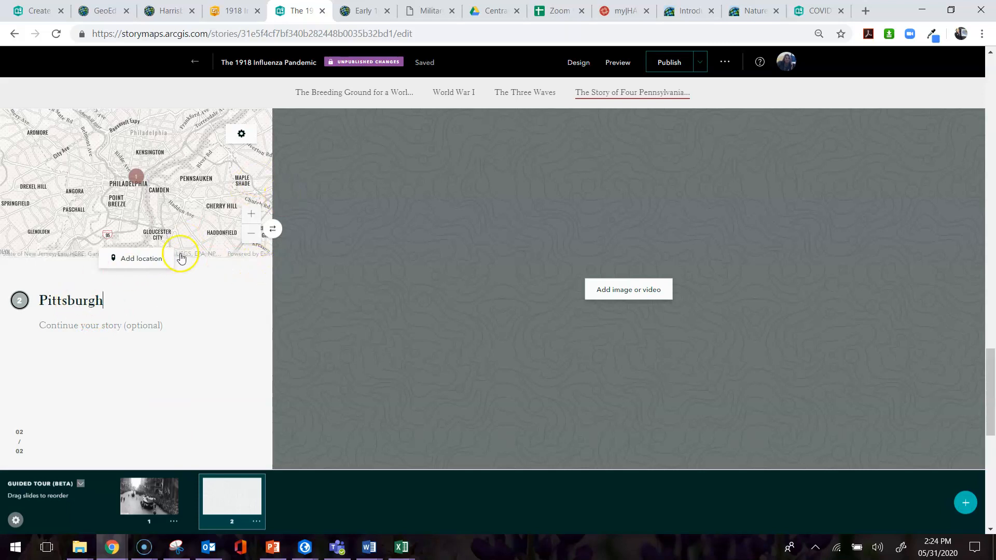
Find Pittsburgh, PA on the slide's location map, put the tour point on the city and place the map
{"action": "left_click", "coordinate": [158, 260]}
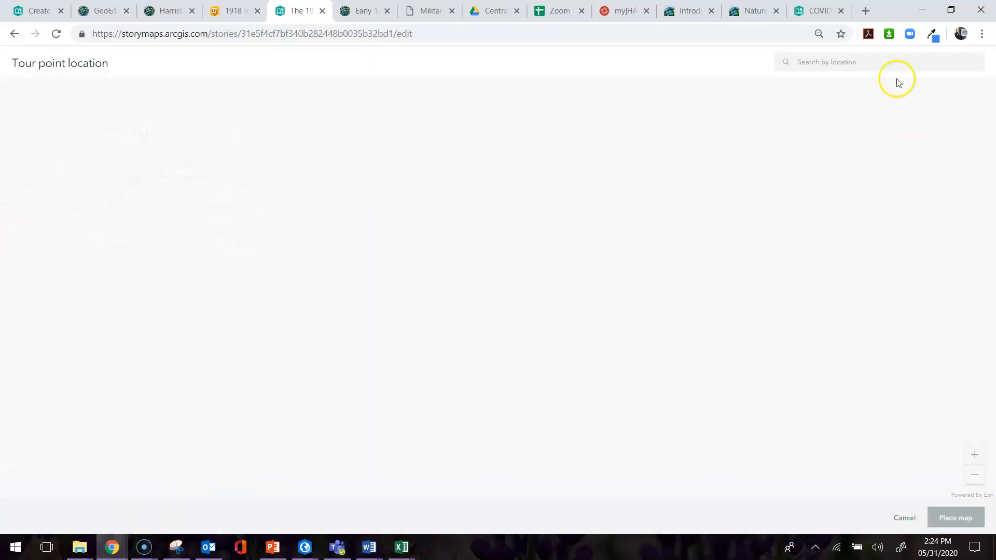
{"action": "left_click", "coordinate": [837, 65]}
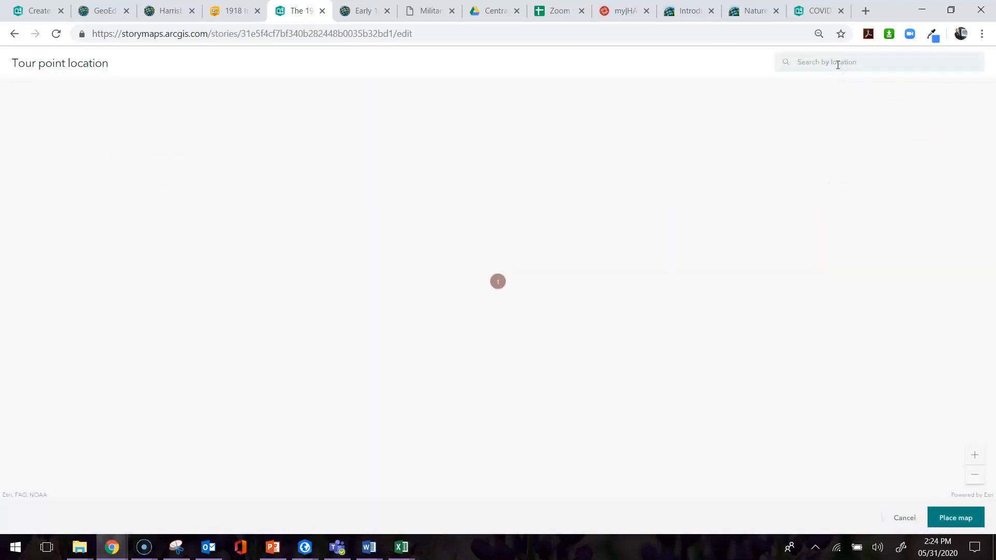
{"action": "type", "text": "Pittsburgh"}
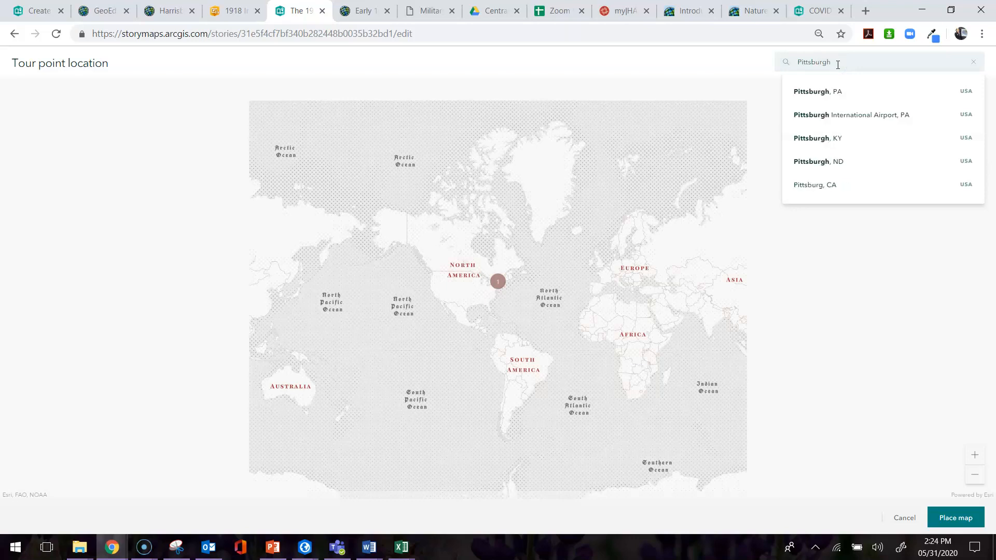
{"action": "left_click", "coordinate": [842, 92]}
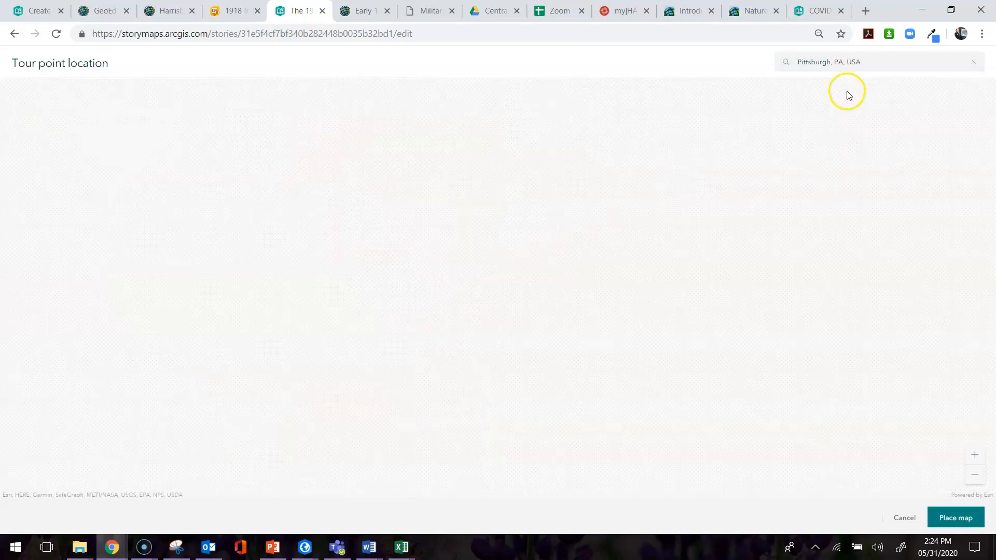
{"action": "left_click", "coordinate": [838, 71]}
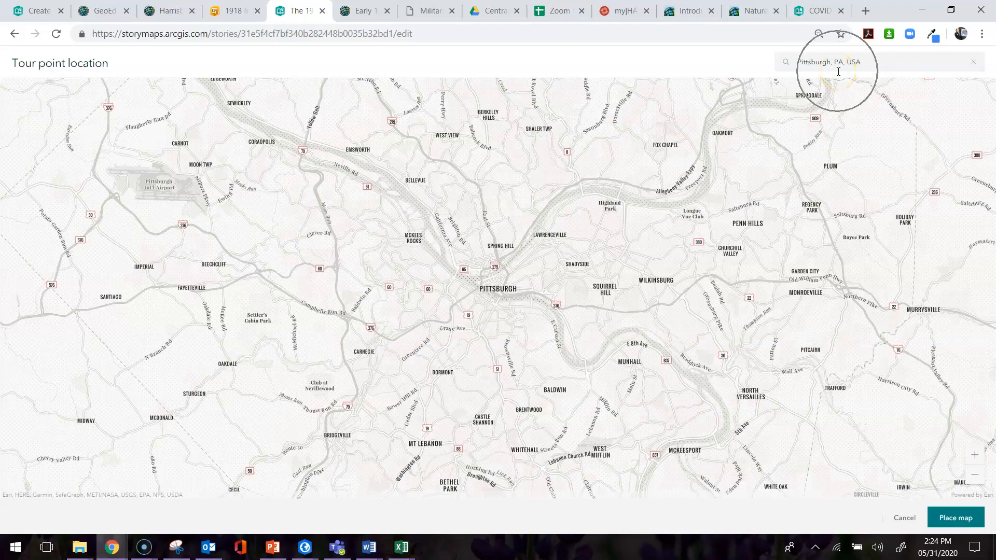
{"action": "left_click", "coordinate": [838, 72]}
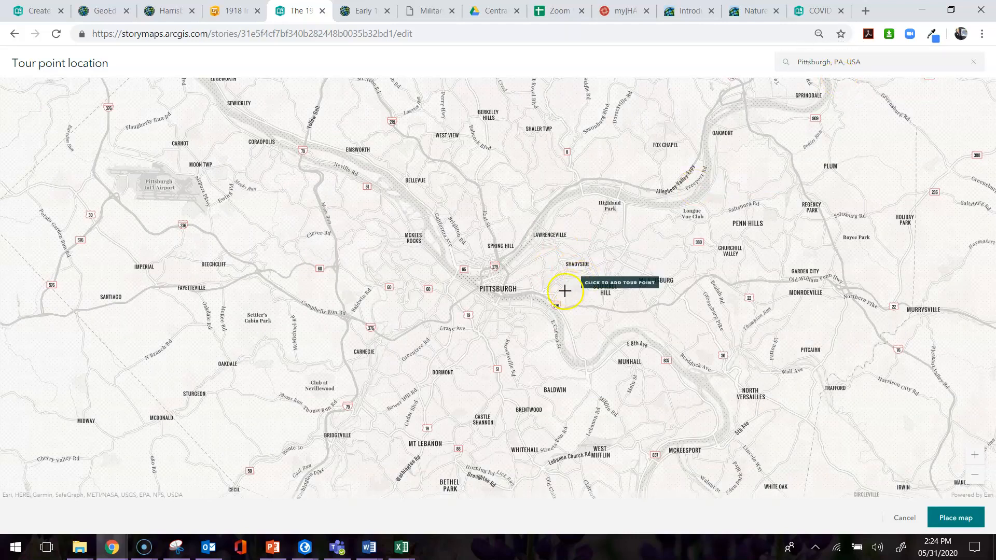
{"action": "scroll", "coordinate": [565, 291], "scroll_direction": "up", "scroll_amount": 1}
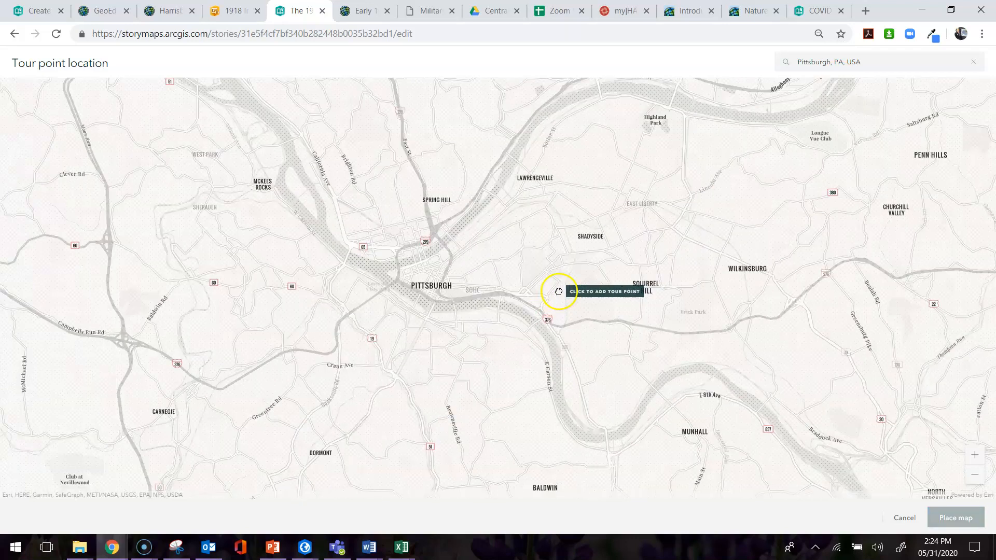
{"action": "left_click", "coordinate": [420, 274]}
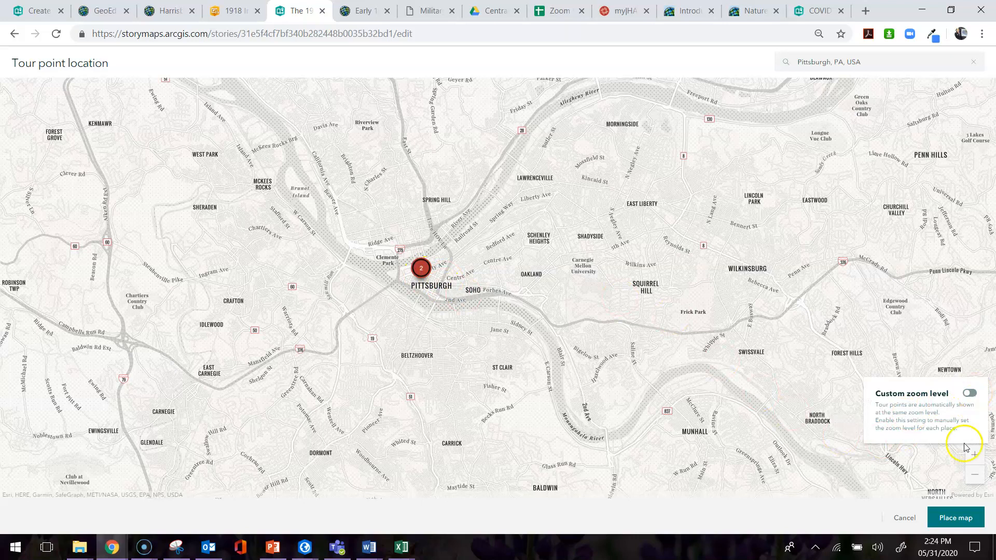
{"action": "left_click", "coordinate": [955, 514]}
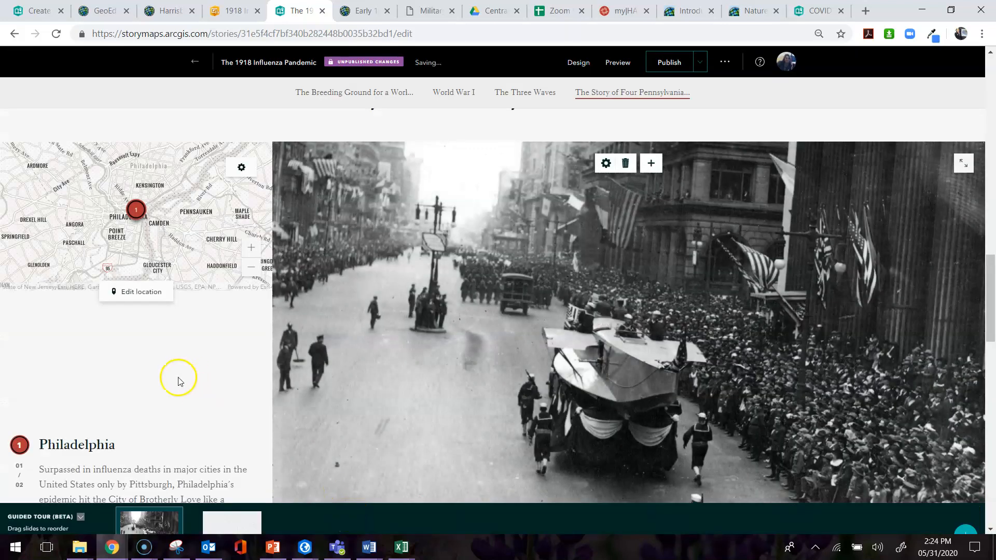
Copy the Pittsburgh paragraph from the Word document into the Pittsburgh slide's story text
{"action": "scroll", "coordinate": [178, 381], "scroll_direction": "down", "scroll_amount": 10}
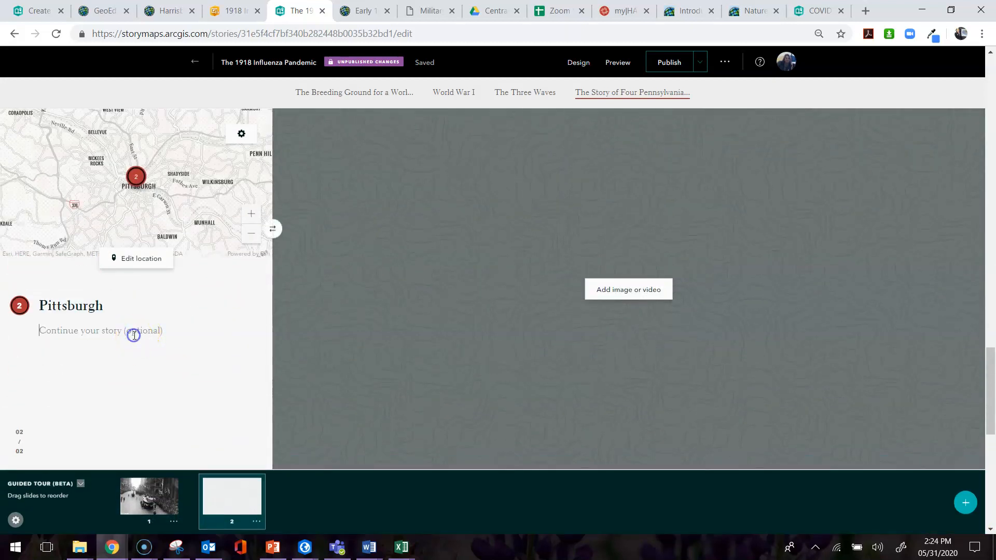
{"action": "left_click", "coordinate": [369, 547]}
{"action": "left_click", "coordinate": [573, 482]}
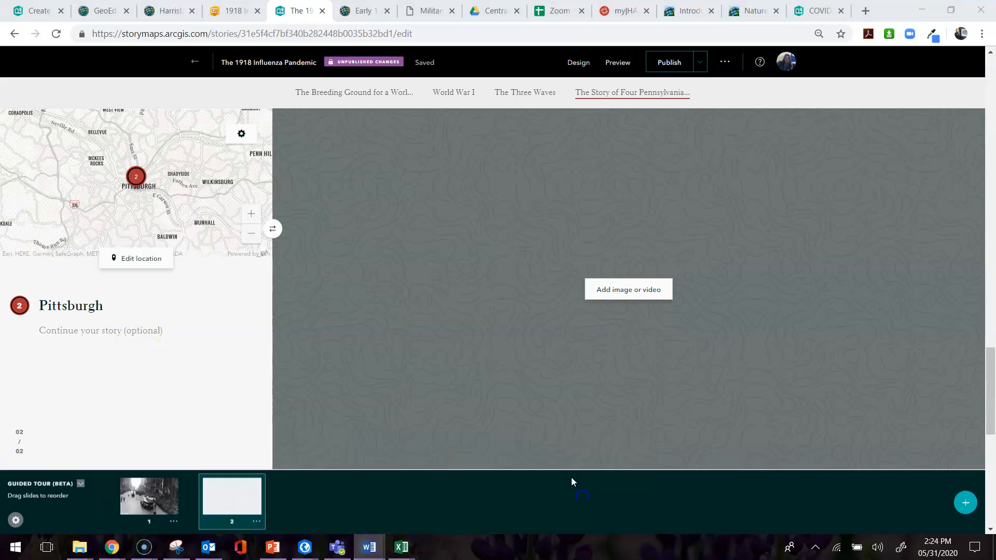
{"action": "scroll", "coordinate": [337, 400], "scroll_direction": "down", "scroll_amount": 3}
{"action": "left_click_drag", "start_coordinate": [591, 371], "coordinate": [175, 309]}
{"action": "key", "text": "ctrl+c"}
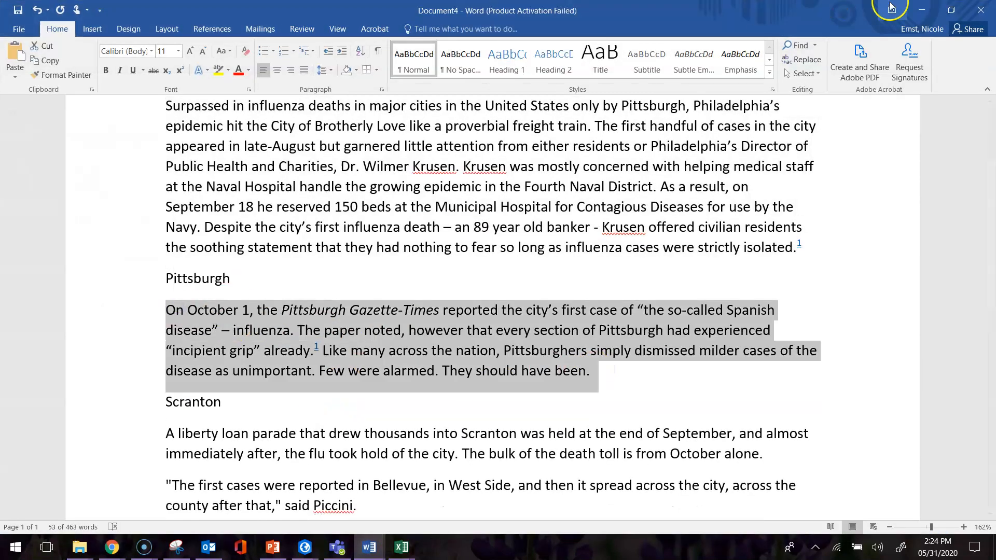
{"action": "left_click", "coordinate": [921, 11]}
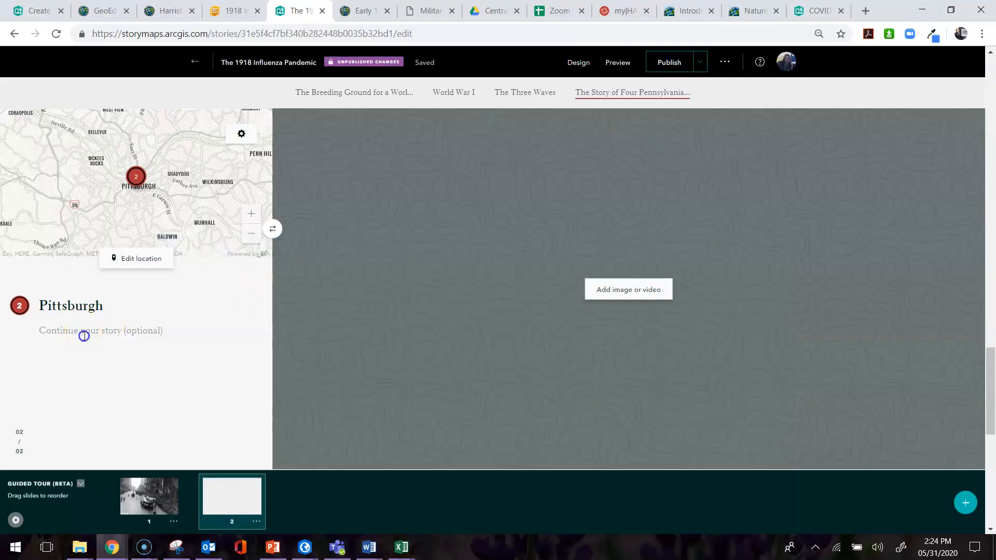
{"action": "key", "text": "ctrl+v"}
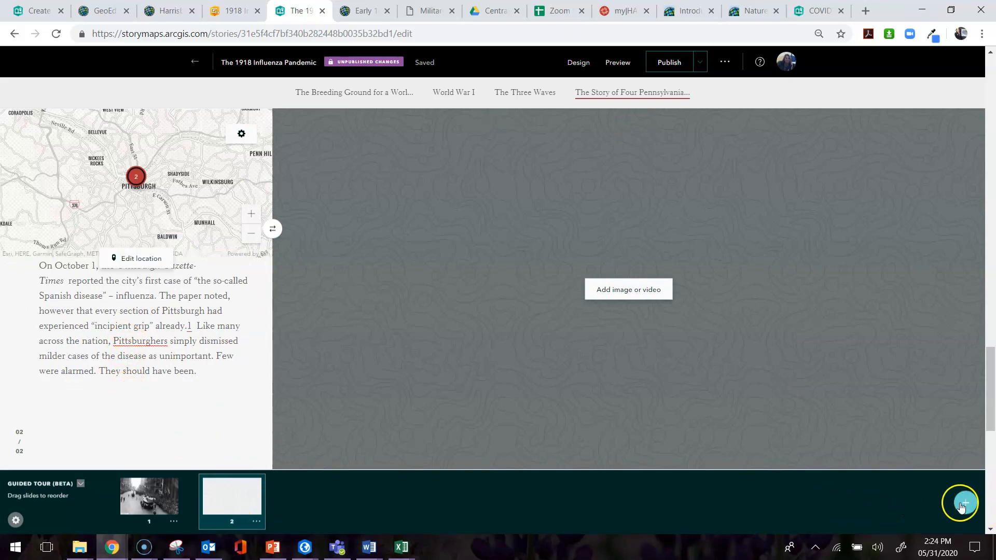
Upload pittsburgh.jpg from the SpanishFlu folder as the Pittsburgh slide's image
{"action": "left_click", "coordinate": [627, 295]}
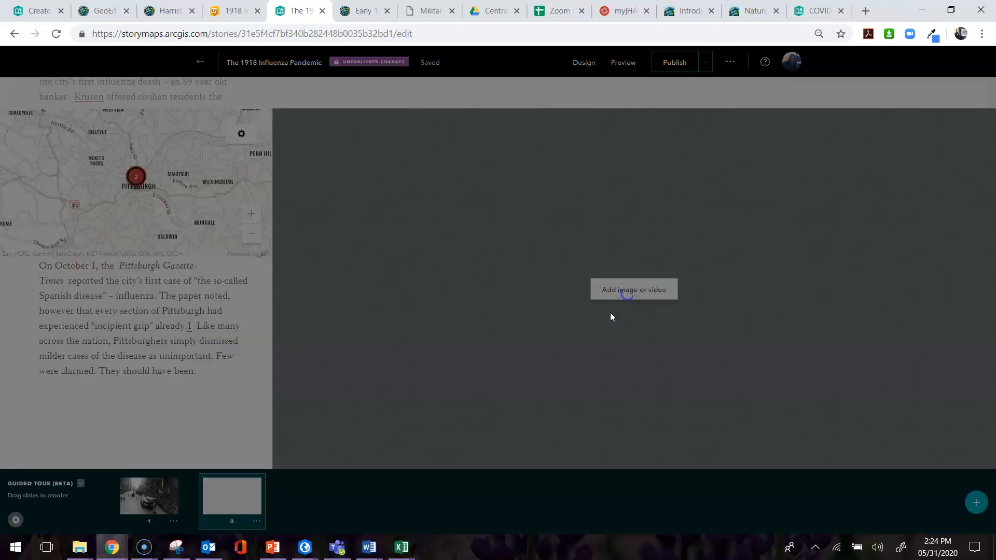
{"action": "left_click", "coordinate": [522, 338]}
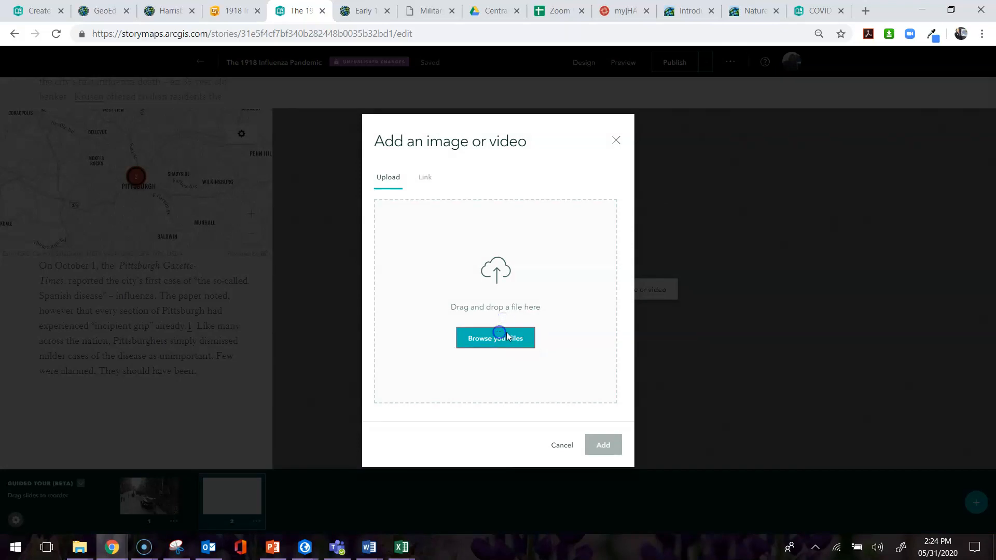
{"action": "scroll", "coordinate": [482, 291], "scroll_direction": "down", "scroll_amount": 5}
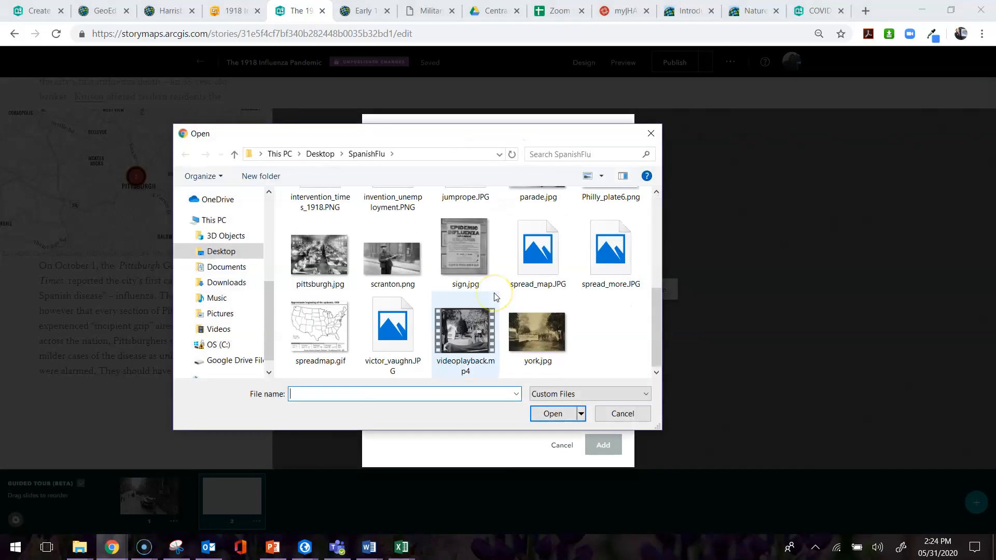
{"action": "scroll", "coordinate": [496, 297], "scroll_direction": "up", "scroll_amount": 1}
{"action": "double_click", "coordinate": [317, 308]}
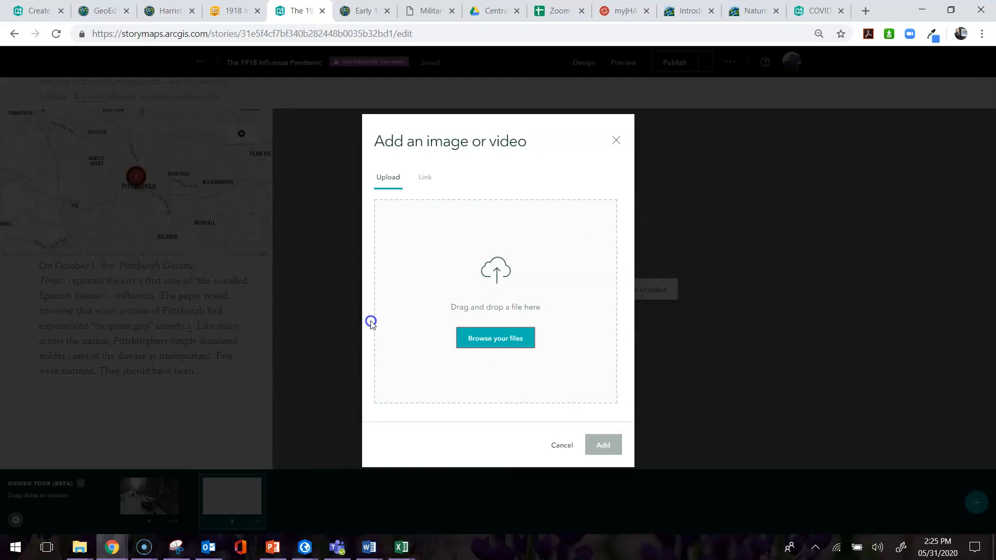
{"action": "left_click", "coordinate": [603, 444]}
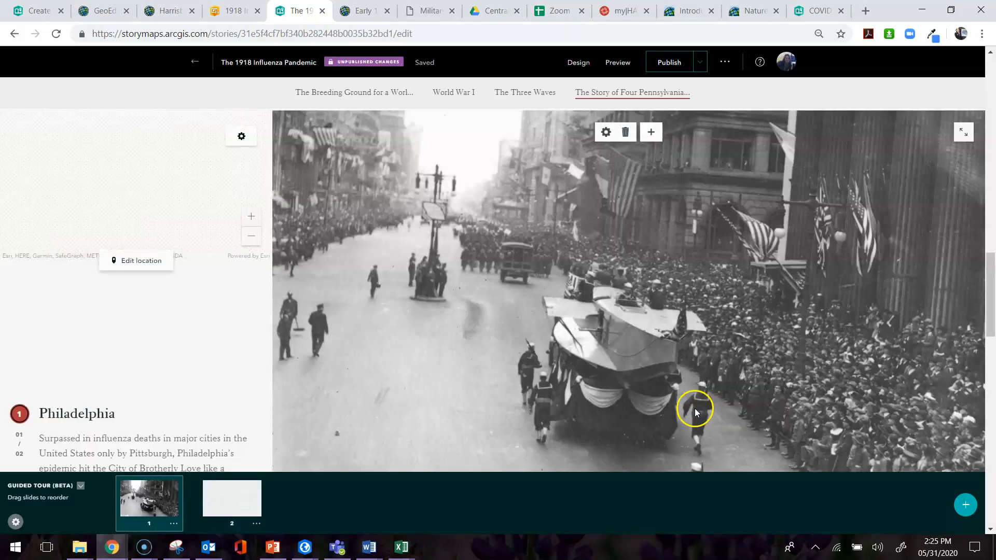
Add another guided tour slide and move the Pittsburgh slide ahead of it into second place
{"action": "left_click", "coordinate": [957, 508]}
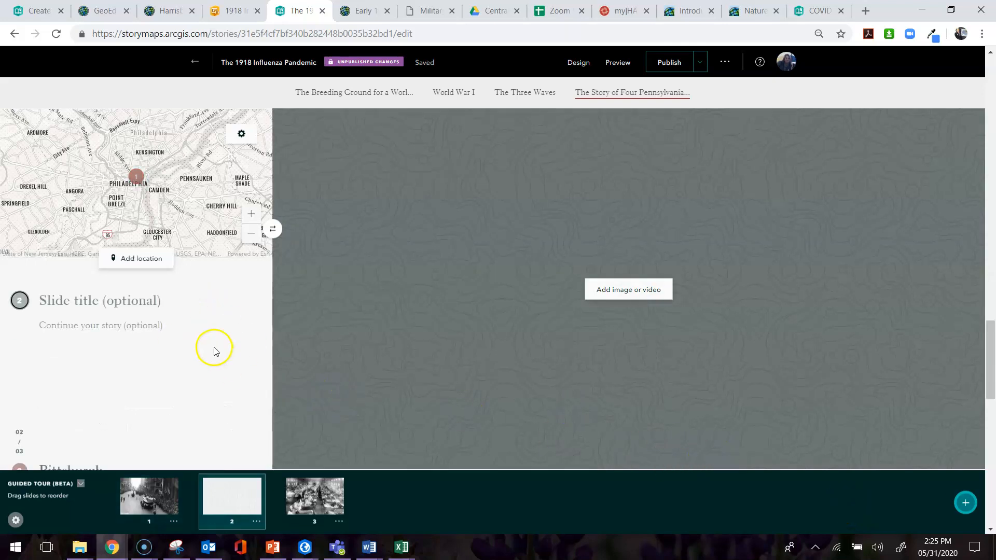
{"action": "scroll", "coordinate": [213, 349], "scroll_direction": "down", "scroll_amount": 3}
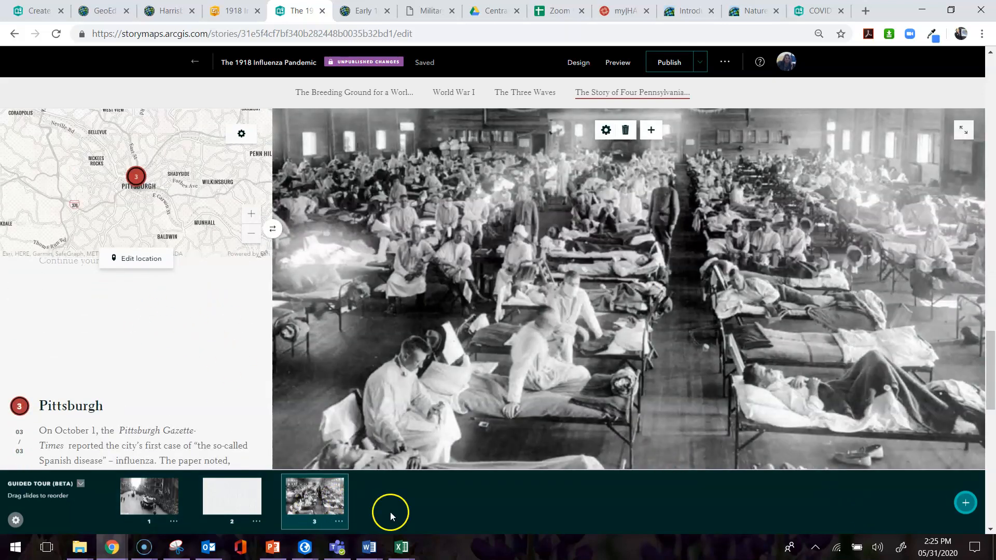
{"action": "left_click_drag", "start_coordinate": [324, 496], "coordinate": [233, 488]}
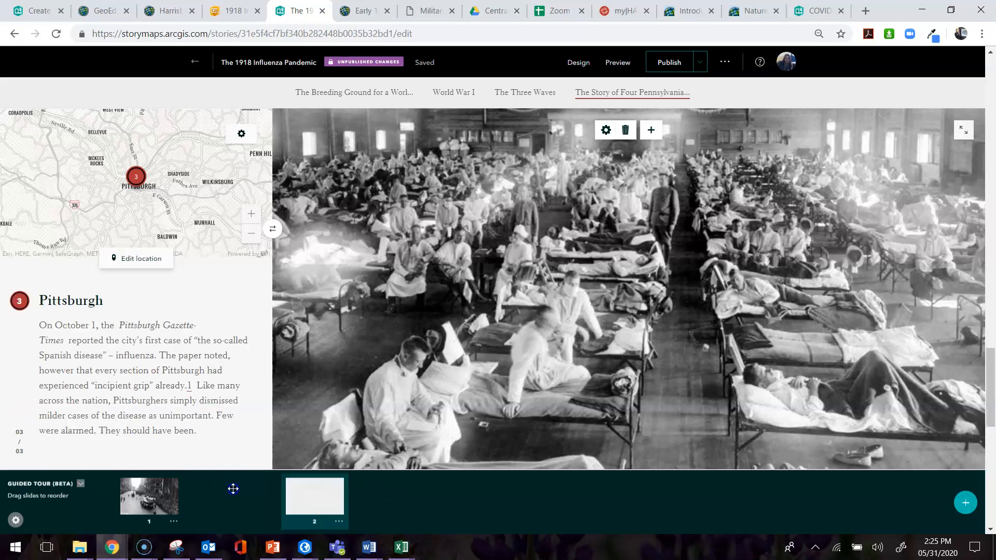
{"action": "left_click_drag", "start_coordinate": [311, 507], "coordinate": [251, 503]}
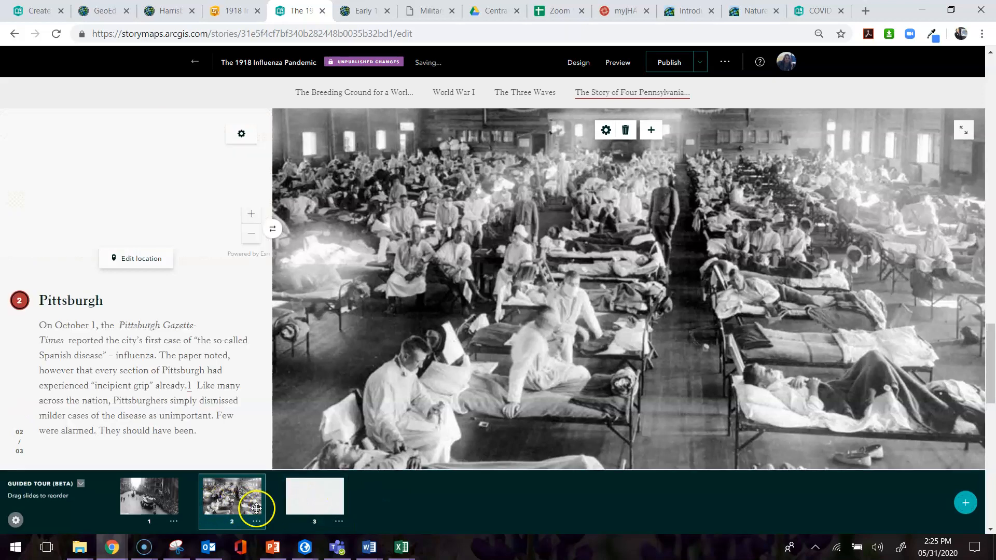
Title the empty third guided tour slide "Scranton"
{"action": "left_click", "coordinate": [316, 500]}
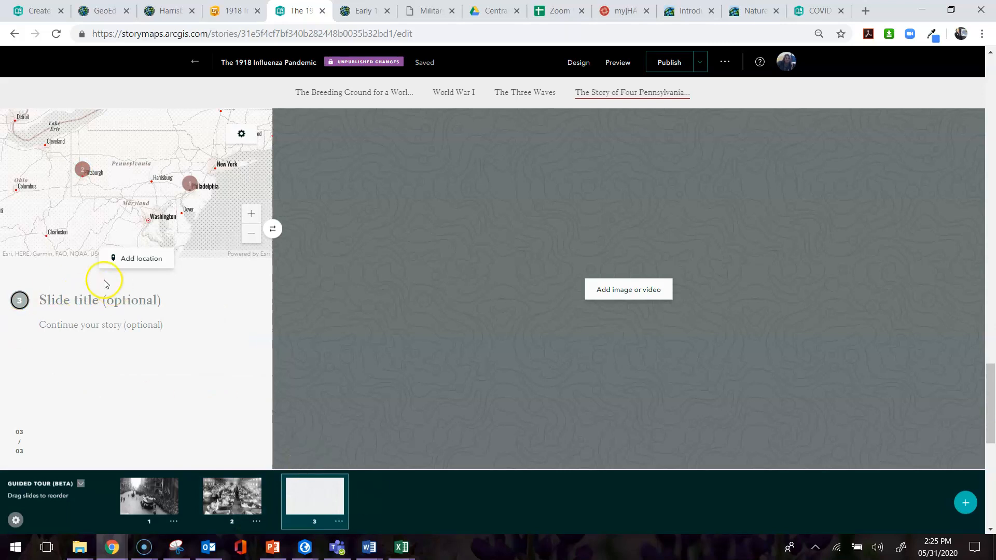
{"action": "type", "text": "Scranton"}
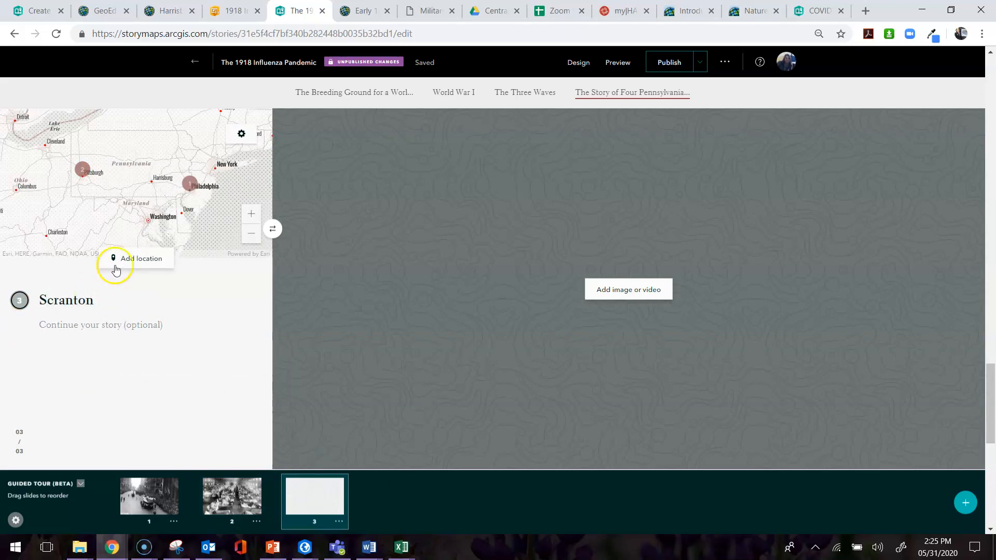
Set the Scranton slide's location by searching for Scranton, PA and placing the tour point on the city
{"action": "left_click", "coordinate": [116, 270]}
{"action": "left_click", "coordinate": [840, 62]}
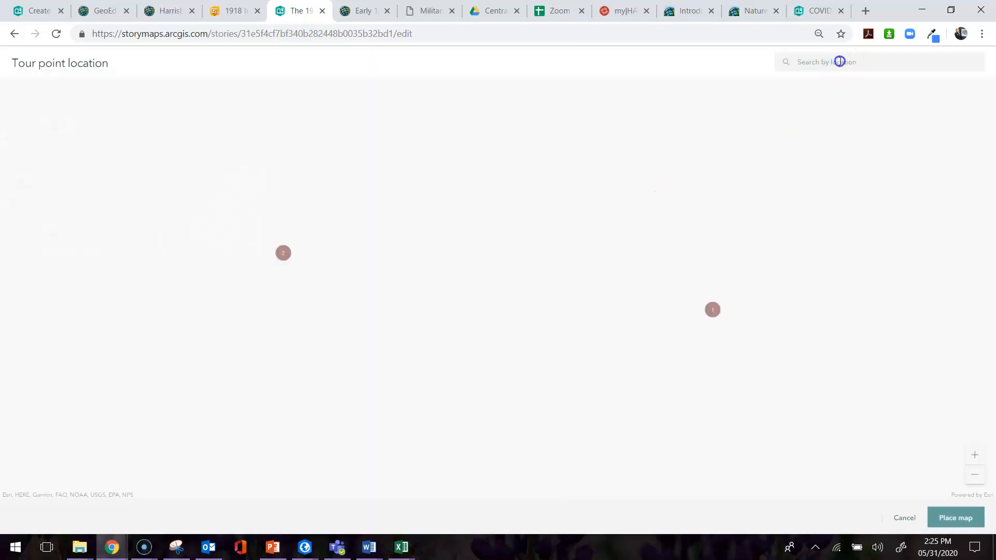
{"action": "type", "text": "scra"}
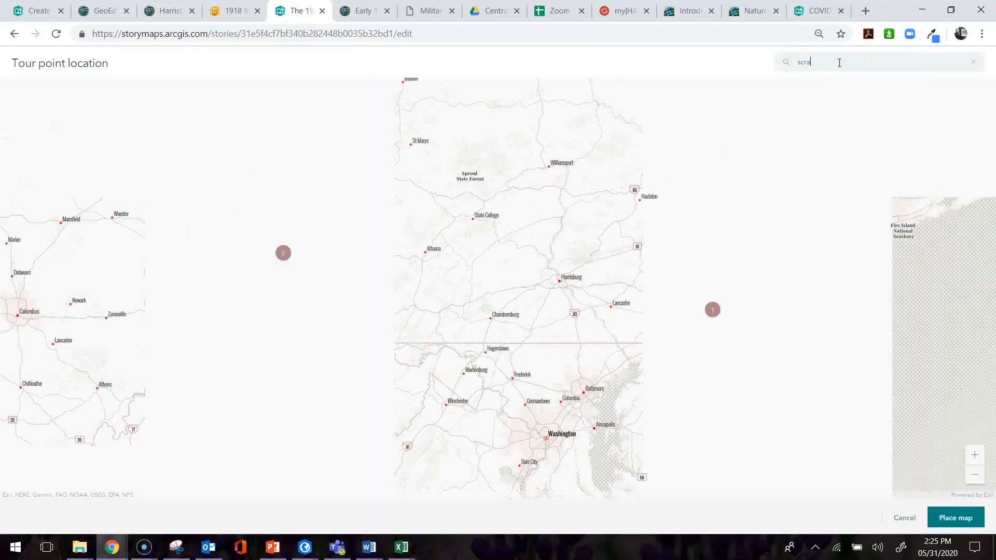
{"action": "type", "text": "nton, pa"}
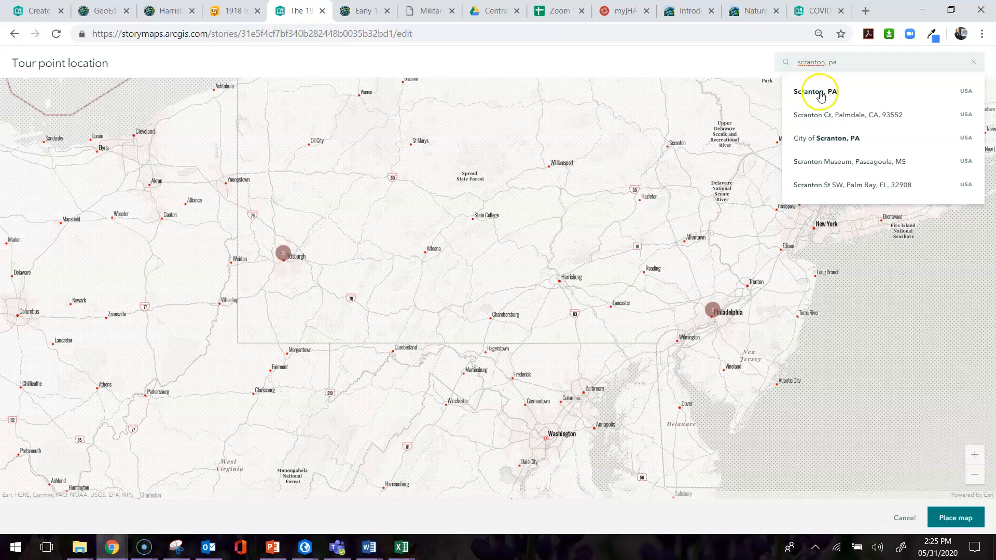
{"action": "left_click", "coordinate": [821, 90]}
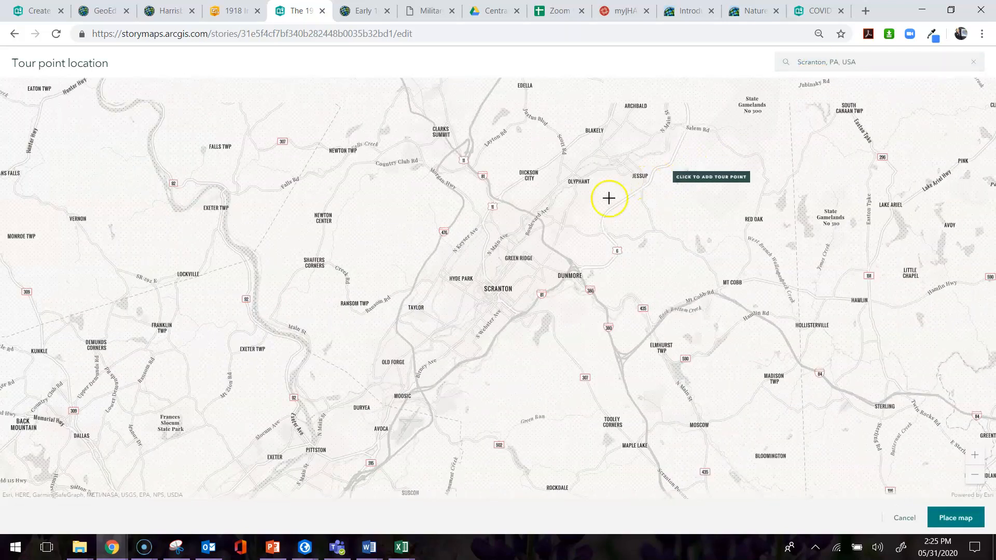
{"action": "left_click", "coordinate": [501, 286]}
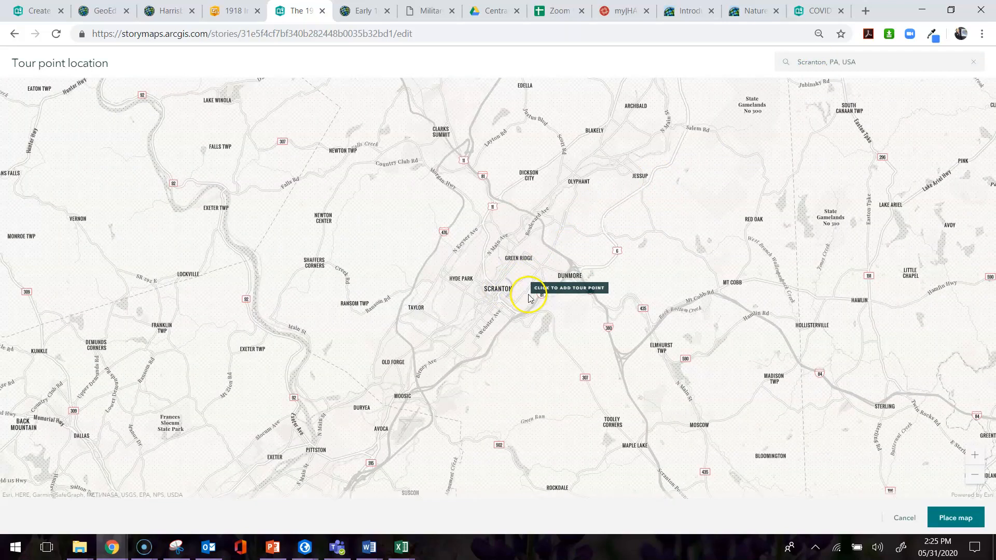
{"action": "left_click", "coordinate": [904, 518]}
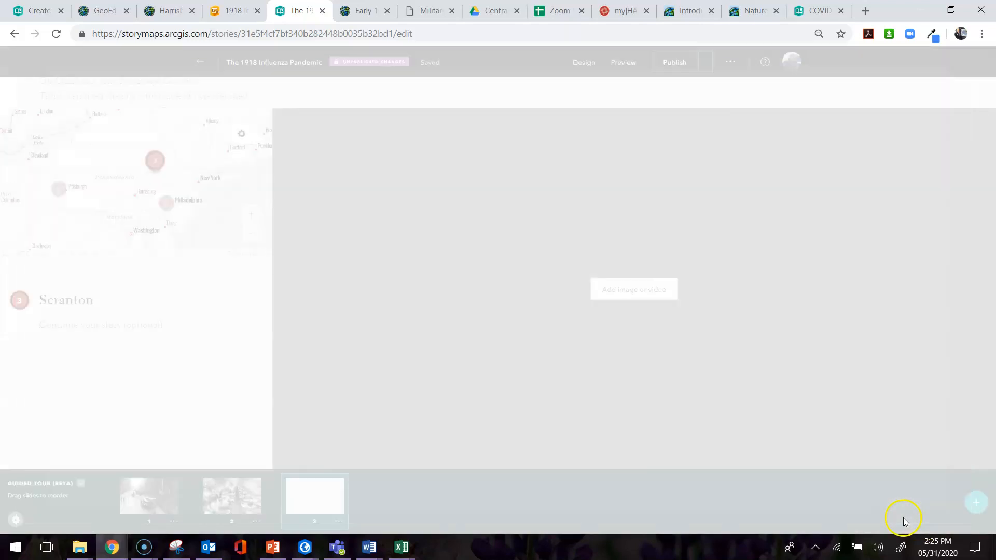
Upload scranton.png from the SpanishFlu folder as the Scranton slide's image
{"action": "scroll", "coordinate": [126, 356], "scroll_direction": "down", "scroll_amount": 10}
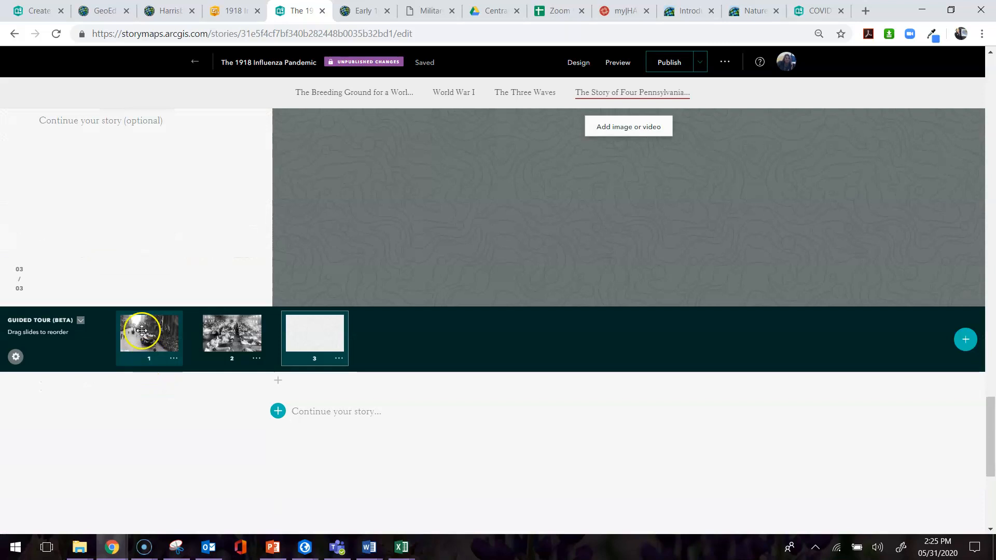
{"action": "scroll", "coordinate": [135, 332], "scroll_direction": "up", "scroll_amount": 3}
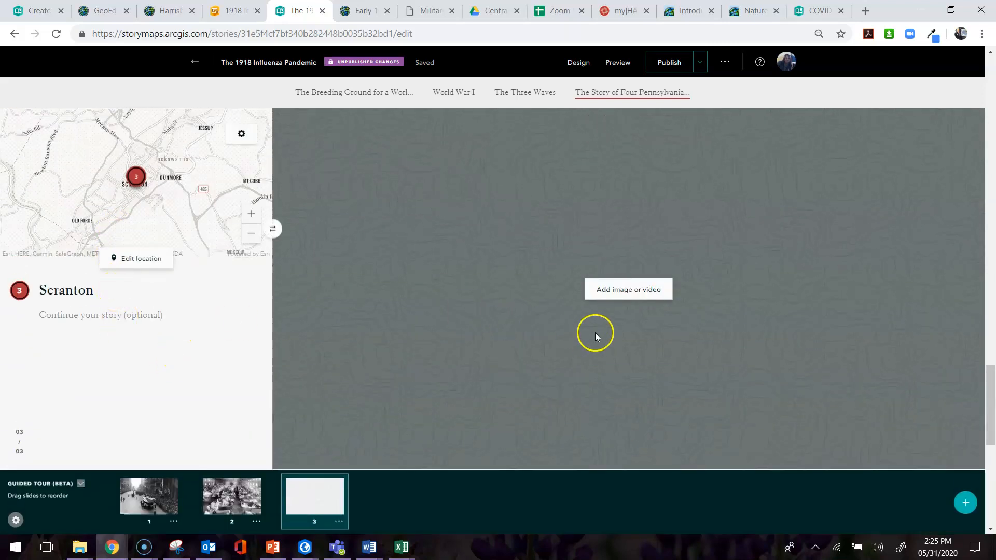
{"action": "left_click", "coordinate": [629, 290]}
{"action": "left_click", "coordinate": [494, 342]}
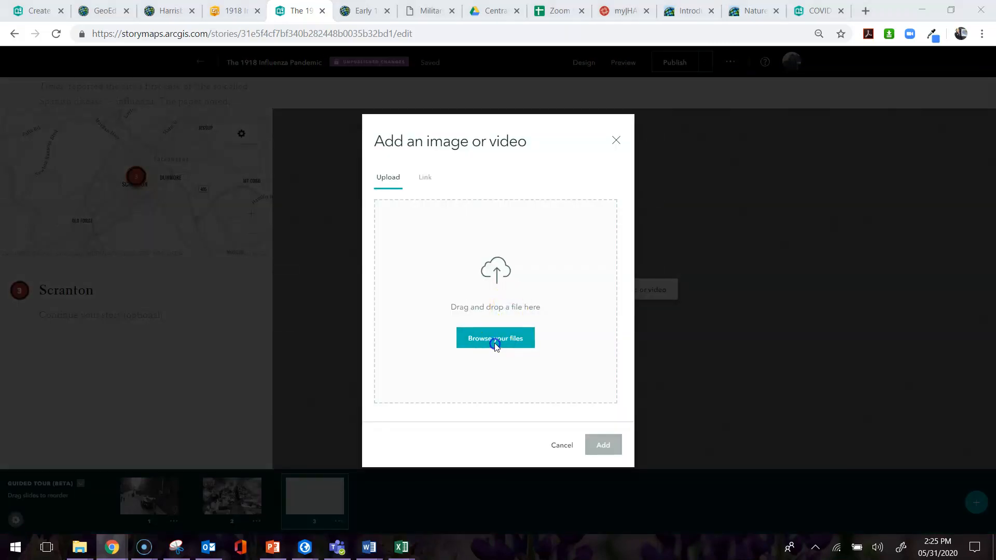
{"action": "scroll", "coordinate": [571, 326], "scroll_direction": "down", "scroll_amount": 5}
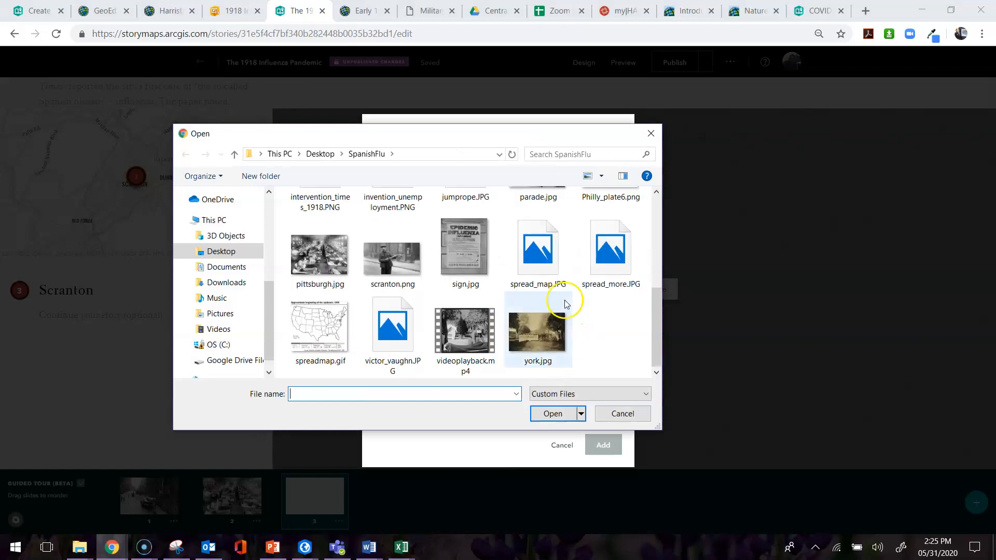
{"action": "left_click", "coordinate": [394, 275]}
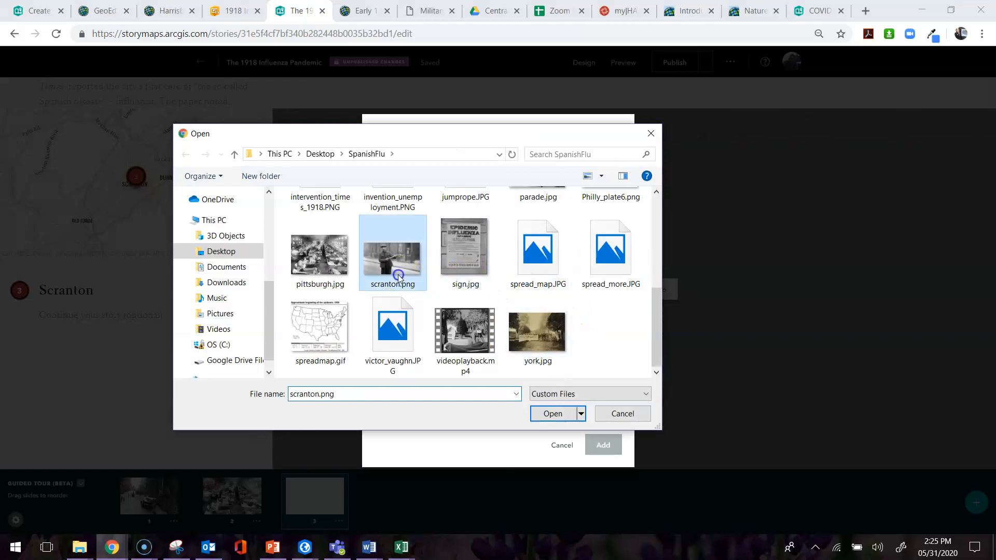
{"action": "left_click", "coordinate": [551, 415]}
{"action": "left_click", "coordinate": [603, 445]}
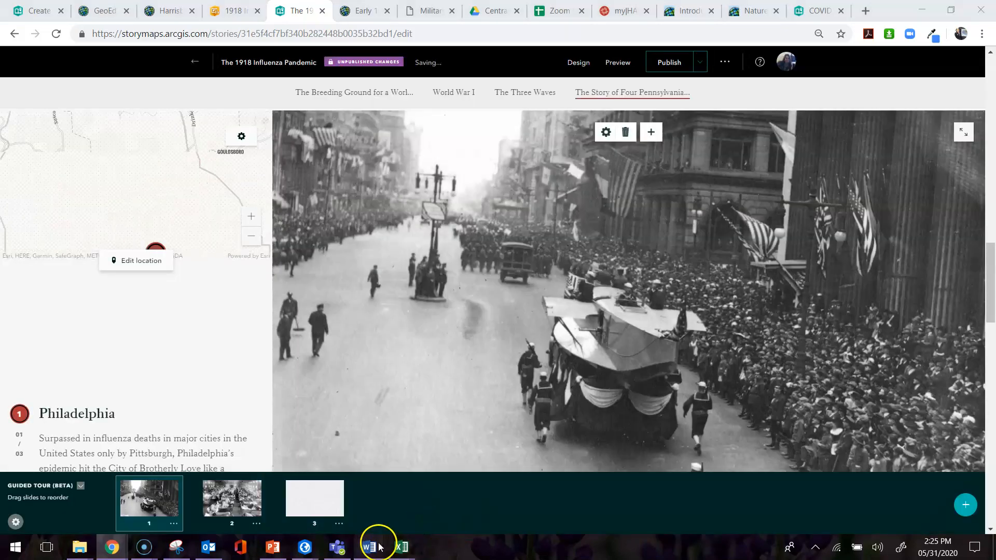
Copy the three Scranton paragraphs from the Word document into the Scranton slide's story text
{"action": "mouse_move", "coordinate": [371, 544]}
{"action": "left_click", "coordinate": [581, 495]}
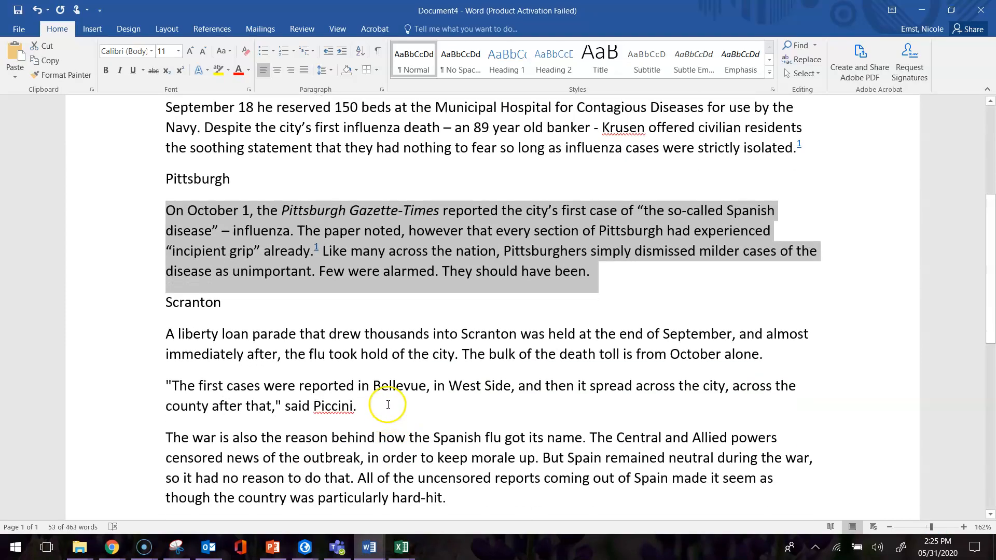
{"action": "left_click_drag", "start_coordinate": [445, 496], "coordinate": [190, 332]}
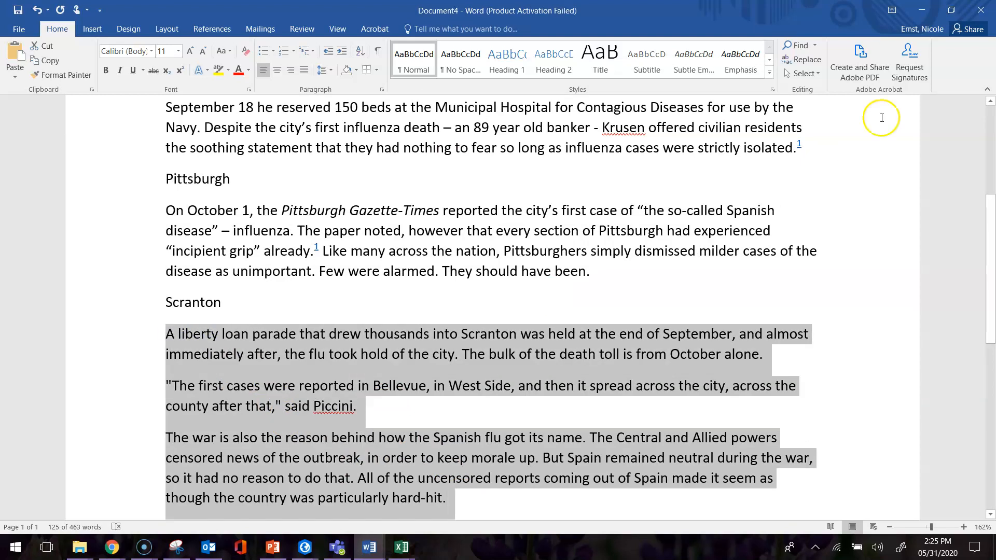
{"action": "left_click", "coordinate": [921, 10]}
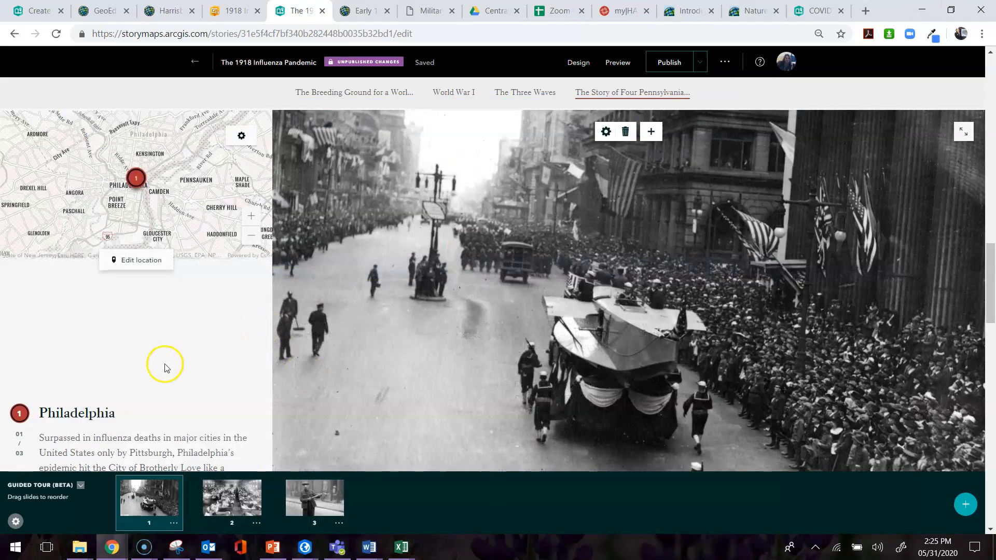
{"action": "scroll", "coordinate": [165, 367], "scroll_direction": "down", "scroll_amount": 10}
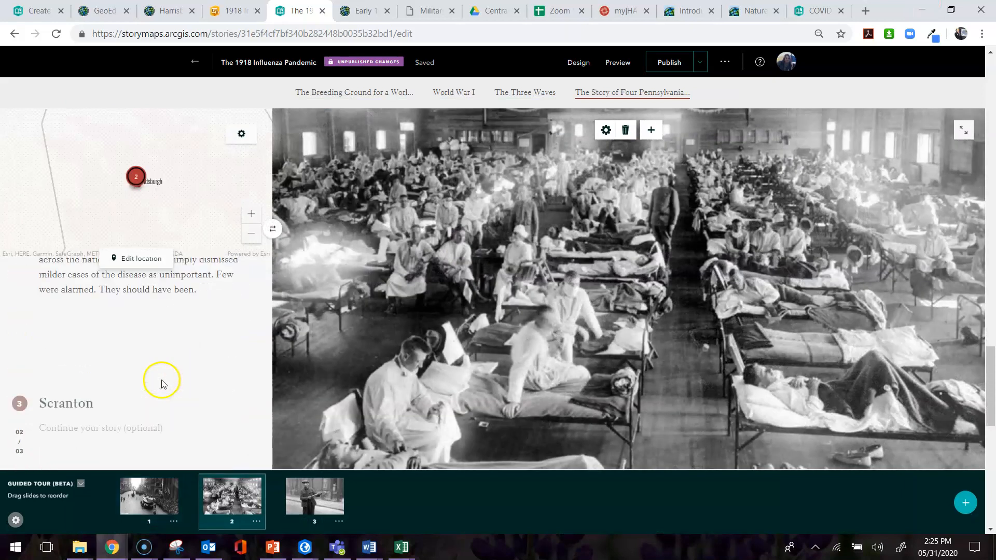
{"action": "scroll", "coordinate": [162, 383], "scroll_direction": "down", "scroll_amount": 2}
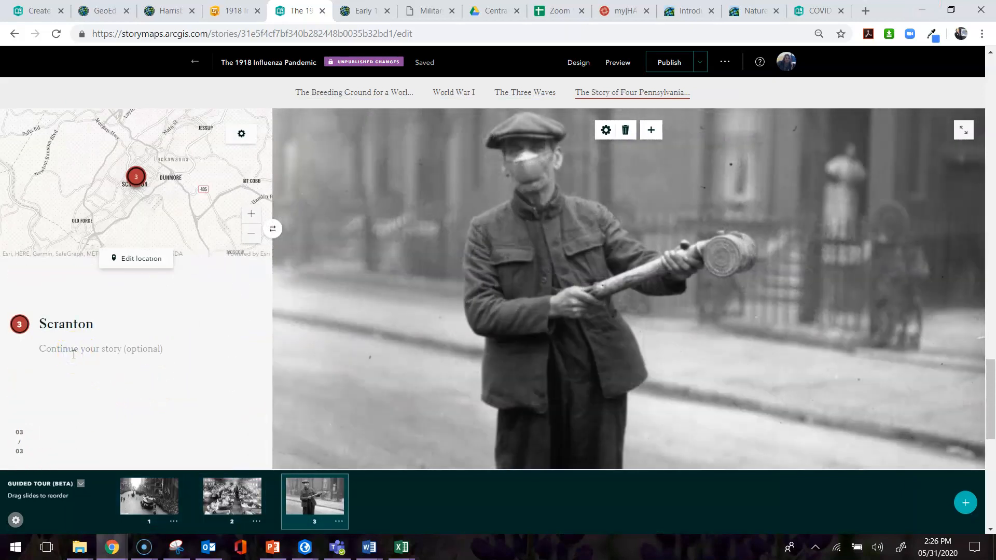
{"action": "left_click", "coordinate": [74, 354]}
{"action": "key", "text": "ctrl+v"}
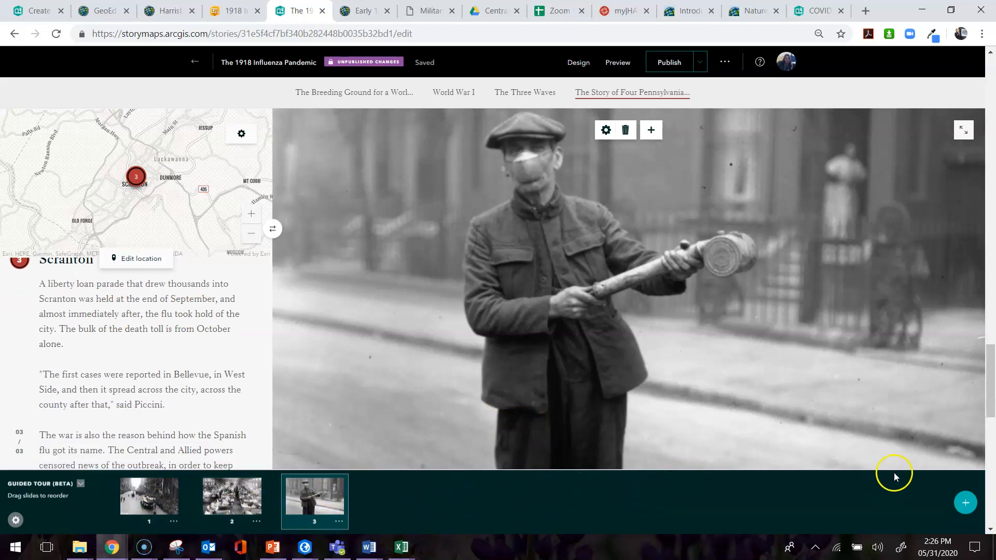
Review the guided tour's map-focused and media-focused layout choices, leaving the layout selection as is
{"action": "scroll", "coordinate": [989, 399], "scroll_direction": "down", "scroll_amount": 1}
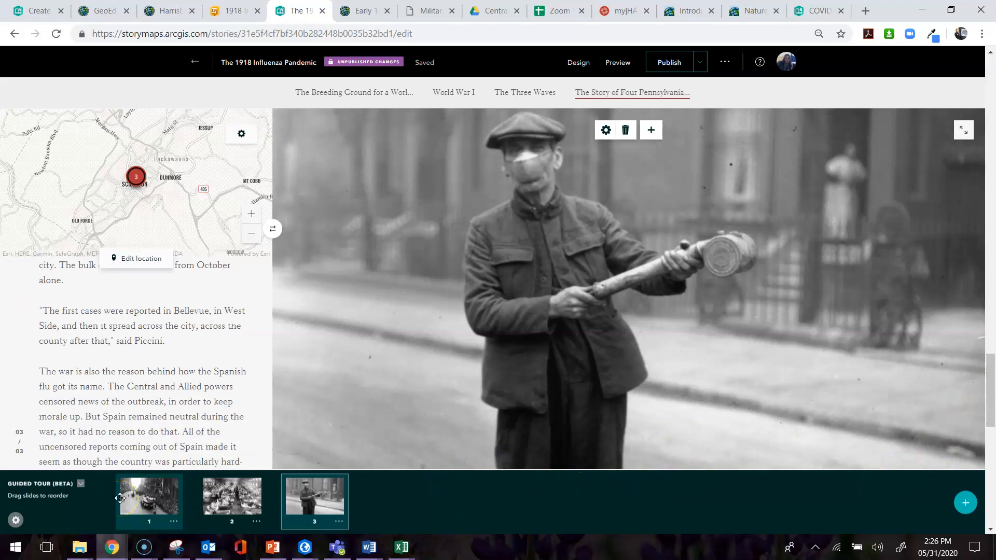
{"action": "left_click", "coordinate": [74, 503]}
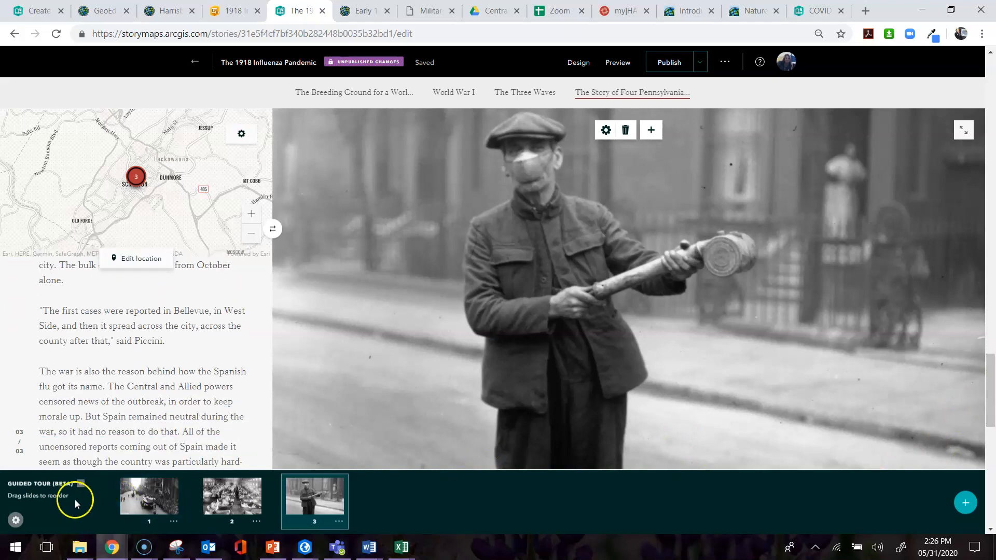
{"action": "left_click", "coordinate": [16, 520]}
{"action": "left_click", "coordinate": [17, 524]}
{"action": "left_click", "coordinate": [16, 523]}
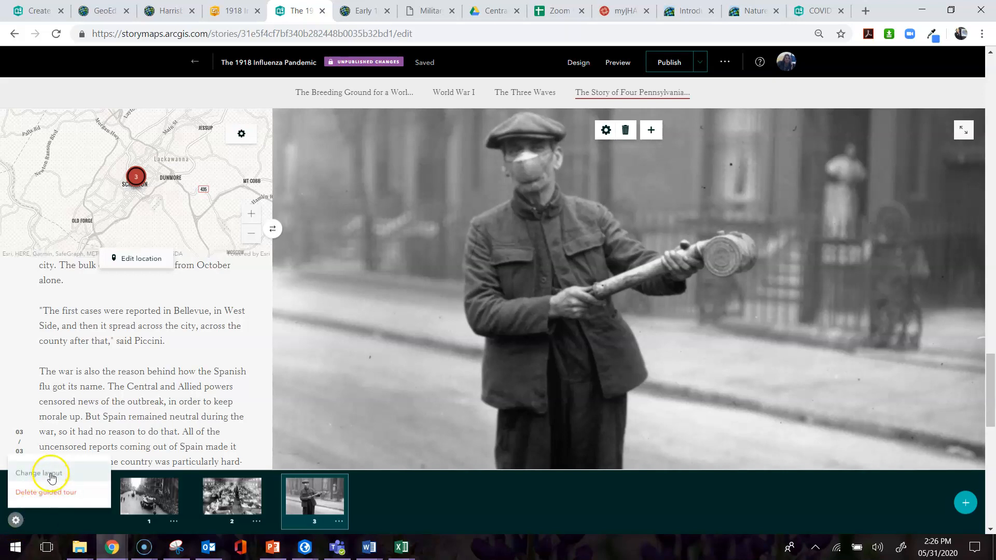
{"action": "left_click", "coordinate": [53, 479]}
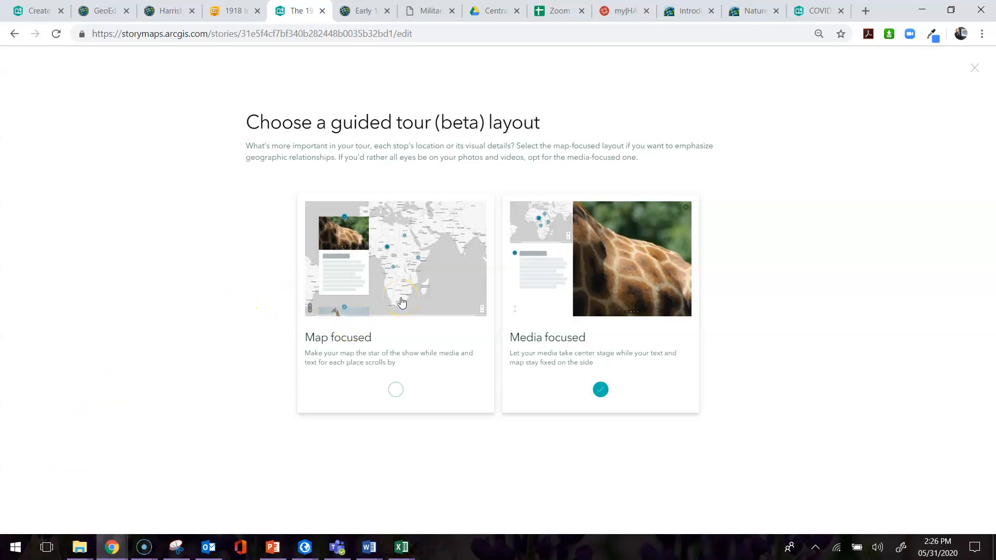
{"action": "left_click", "coordinate": [975, 68]}
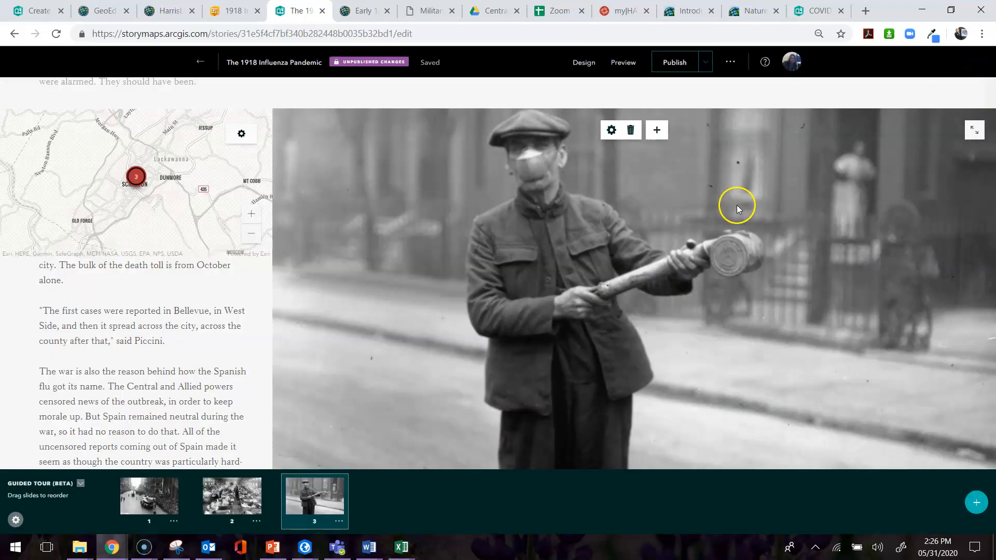
View the hide and delete options of the third guided tour slide, then dismiss them
{"action": "left_click", "coordinate": [305, 510]}
{"action": "right_click", "coordinate": [307, 508]}
{"action": "key", "text": "Escape"}
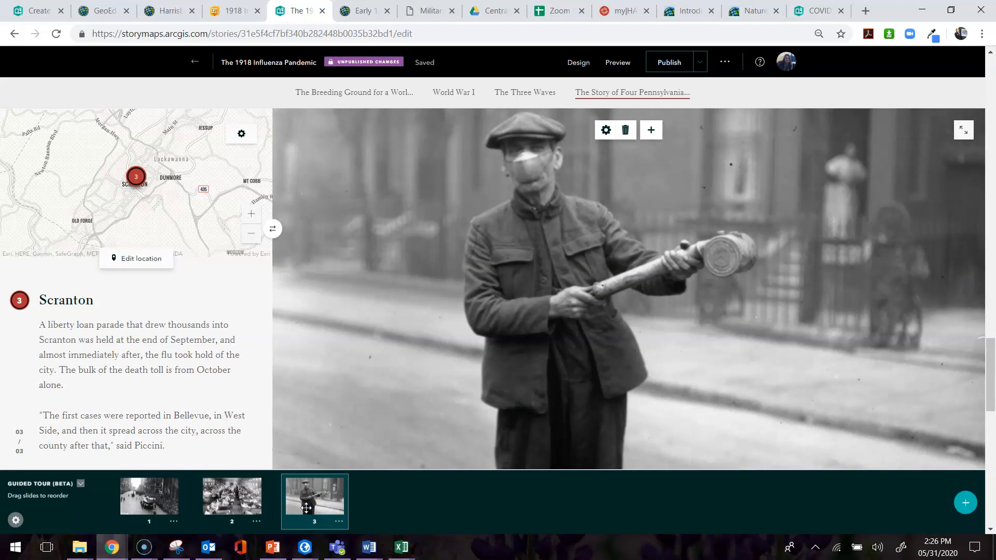
{"action": "left_click", "coordinate": [339, 522]}
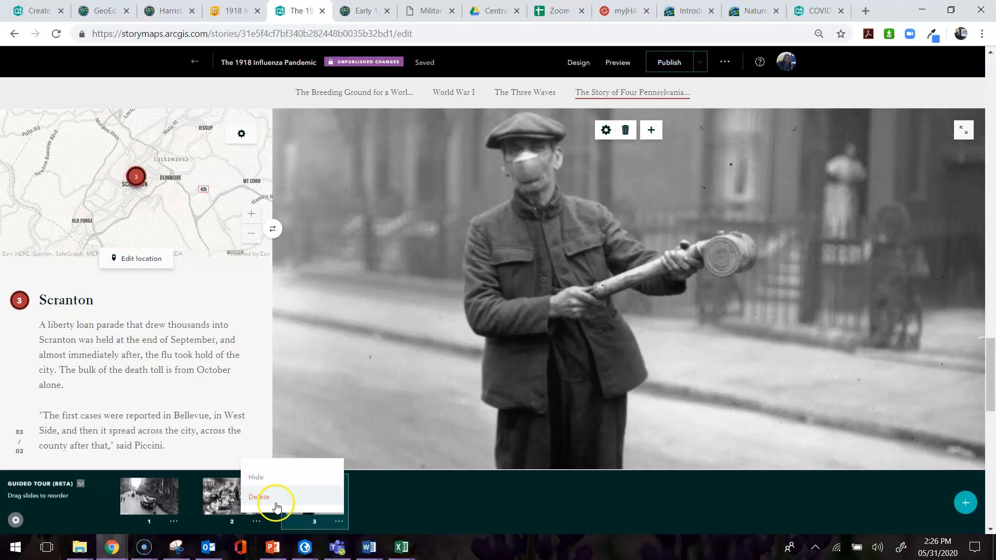
{"action": "left_click", "coordinate": [389, 503]}
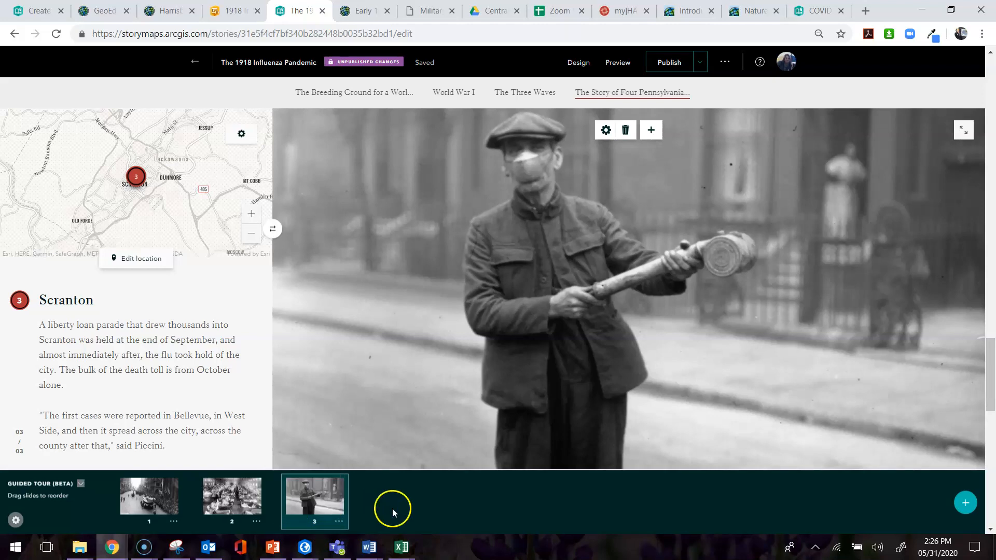
Move the Scranton image's focal point to its lower-left area, keeping Fill (crop), and save the image properties
{"action": "left_click", "coordinate": [606, 130]}
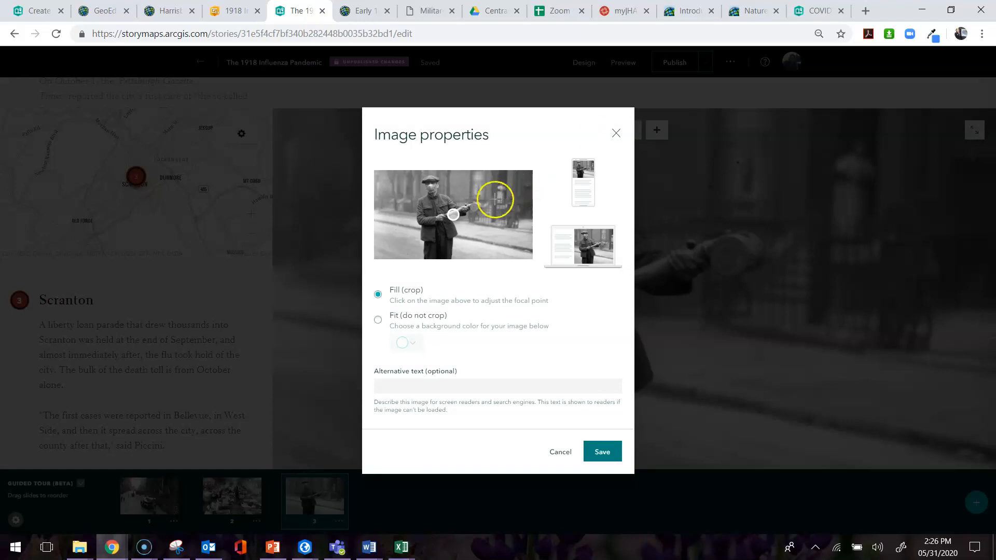
{"action": "left_click", "coordinate": [395, 243]}
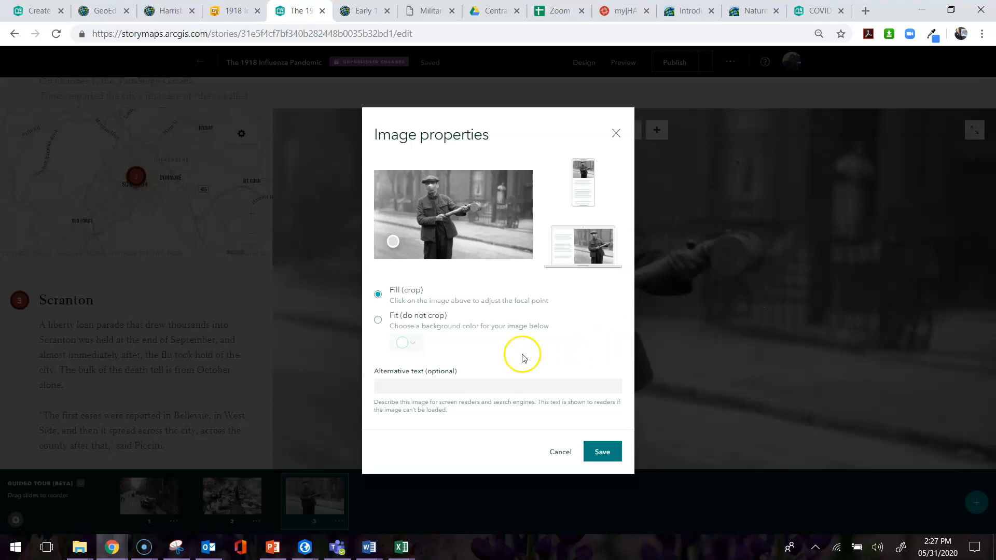
{"action": "left_click", "coordinate": [604, 453]}
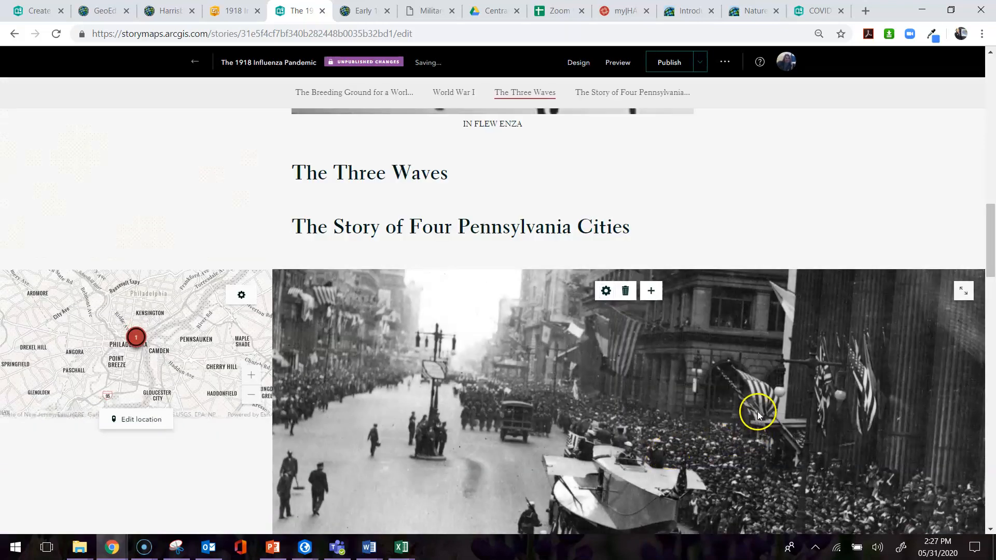
Publish the story and review the Philadelphia, Pittsburgh and Scranton slides of the published guided tour
{"action": "scroll", "coordinate": [758, 415], "scroll_direction": "down", "scroll_amount": 3}
{"action": "left_click", "coordinate": [668, 62]}
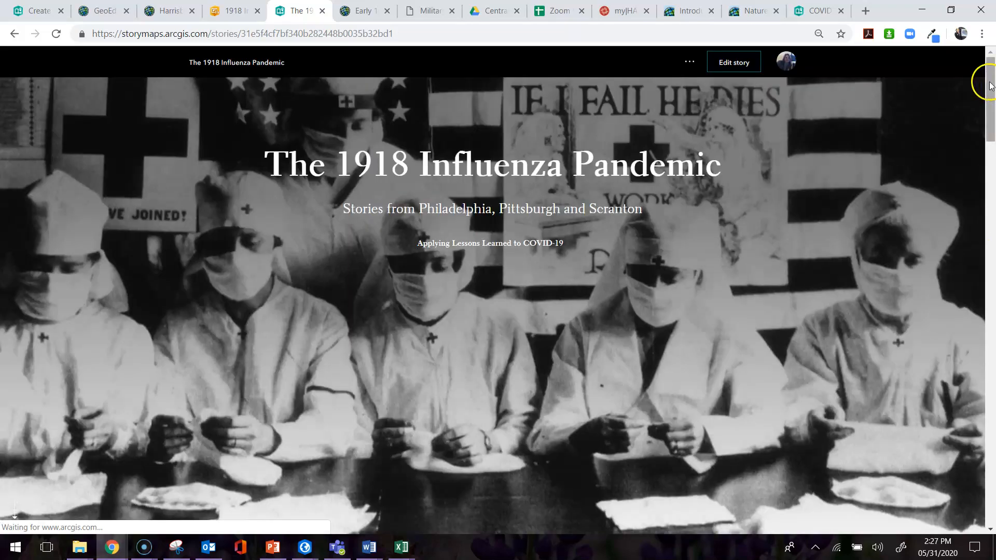
{"action": "left_click_drag", "start_coordinate": [985, 82], "coordinate": [992, 299]}
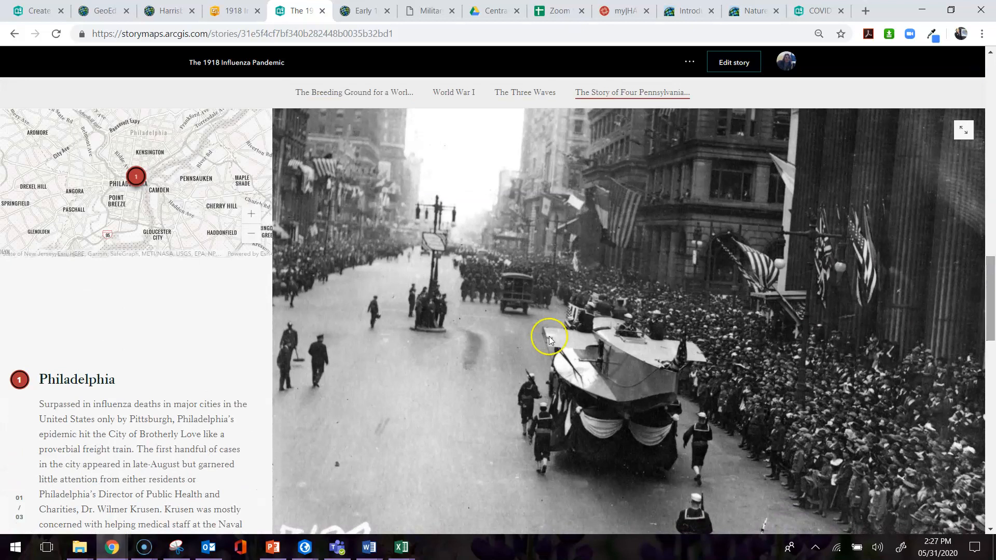
{"action": "scroll", "coordinate": [468, 304], "scroll_direction": "down", "scroll_amount": 5}
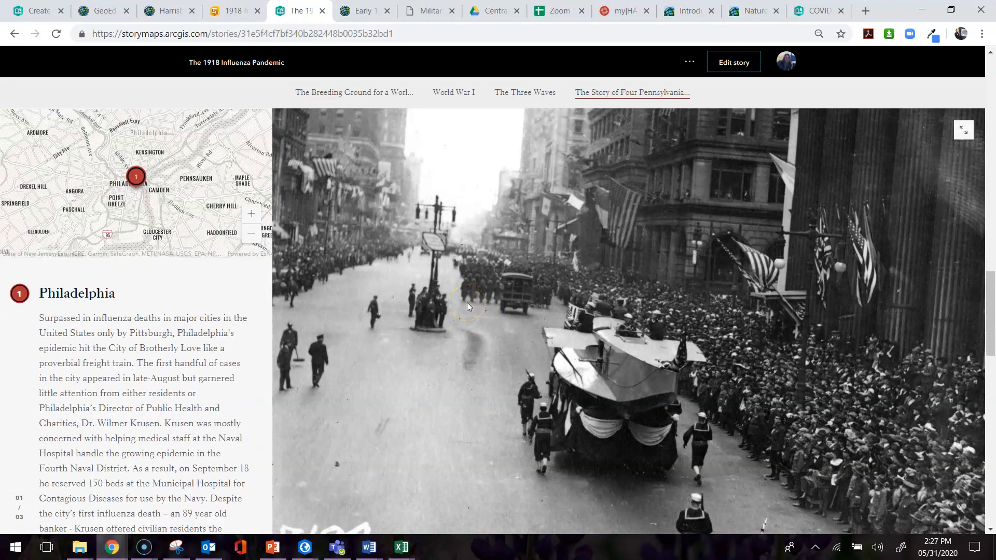
{"action": "scroll", "coordinate": [467, 303], "scroll_direction": "down", "scroll_amount": 2}
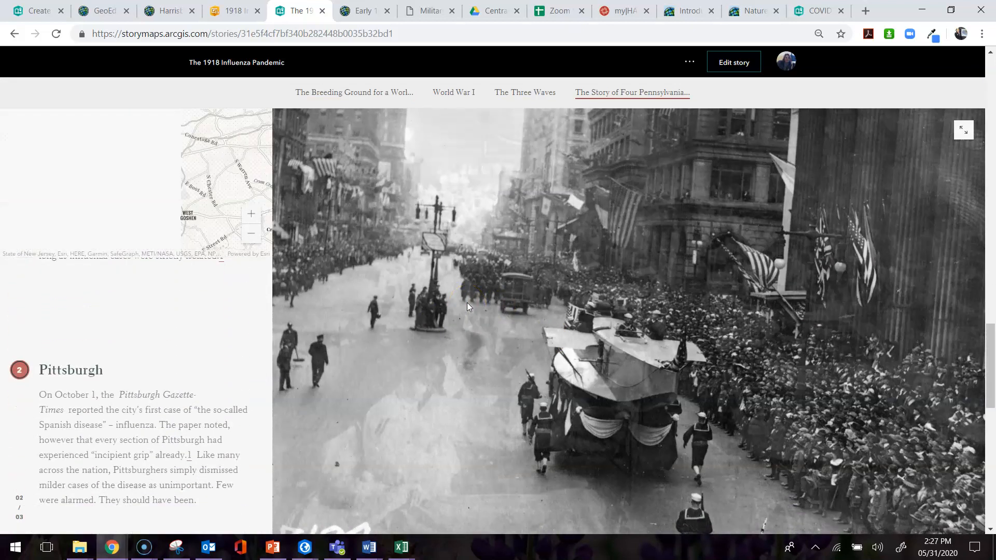
{"action": "scroll", "coordinate": [467, 303], "scroll_direction": "down", "scroll_amount": 3}
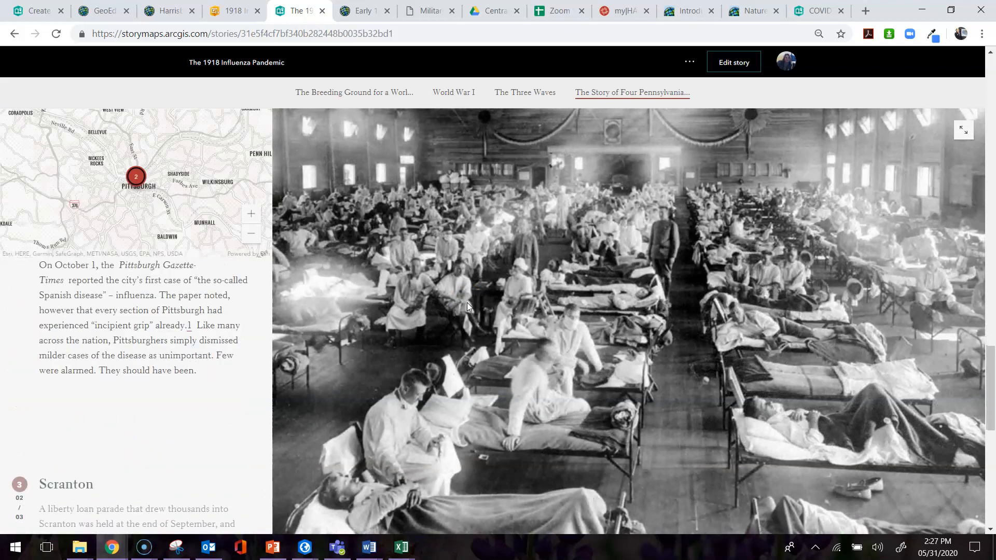
{"action": "scroll", "coordinate": [467, 303], "scroll_direction": "down", "scroll_amount": 5}
{"action": "scroll", "coordinate": [467, 303], "scroll_direction": "down", "scroll_amount": 8}
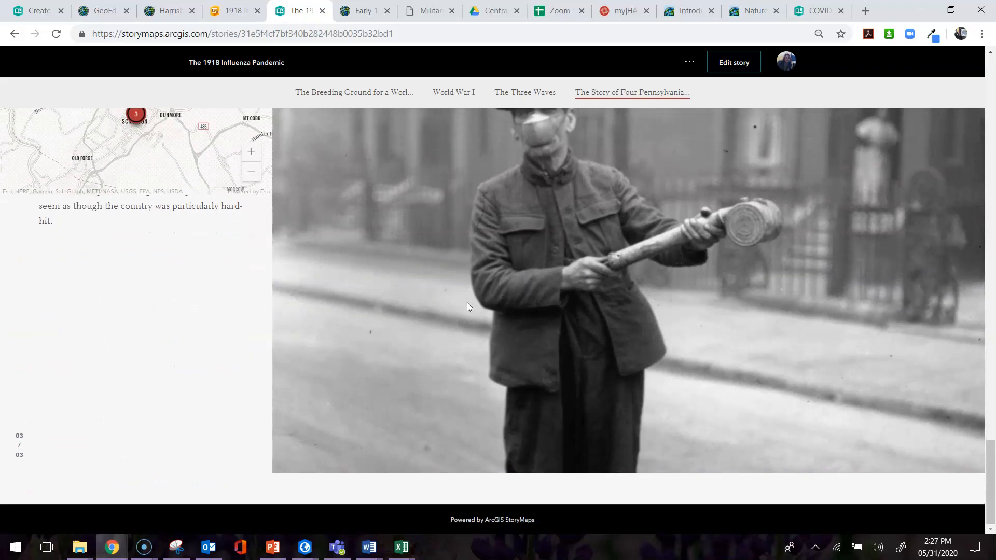